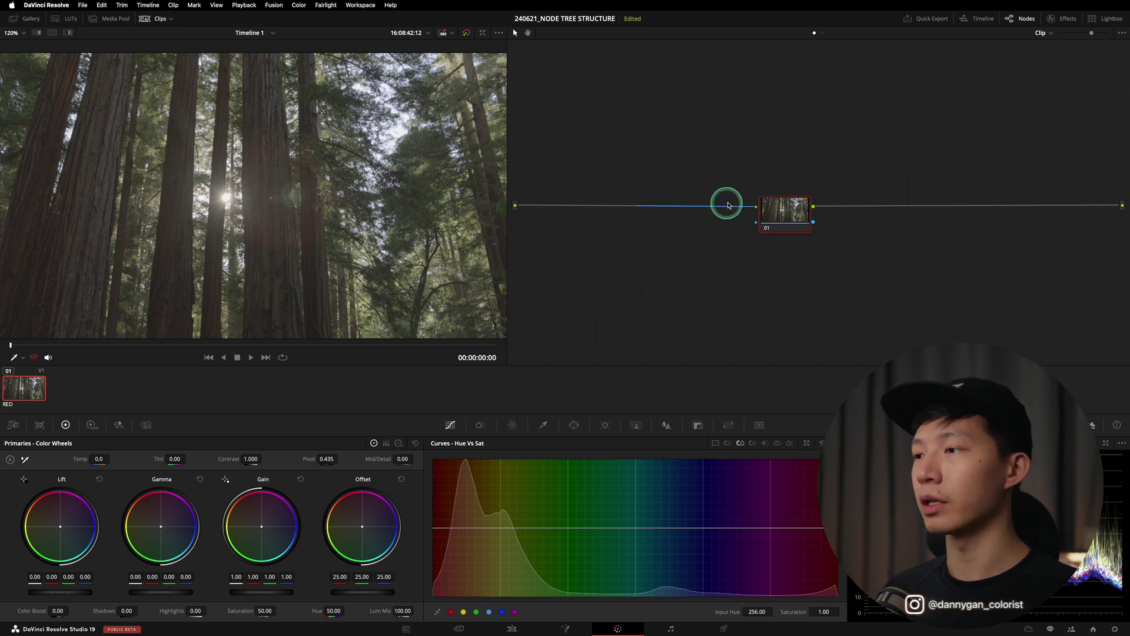
Step: Drag the stacked nodes apart so node 01 feeds serially into node 02
{"action": "left_click_drag", "start_coordinate": [788, 217], "coordinate": [717, 221]}
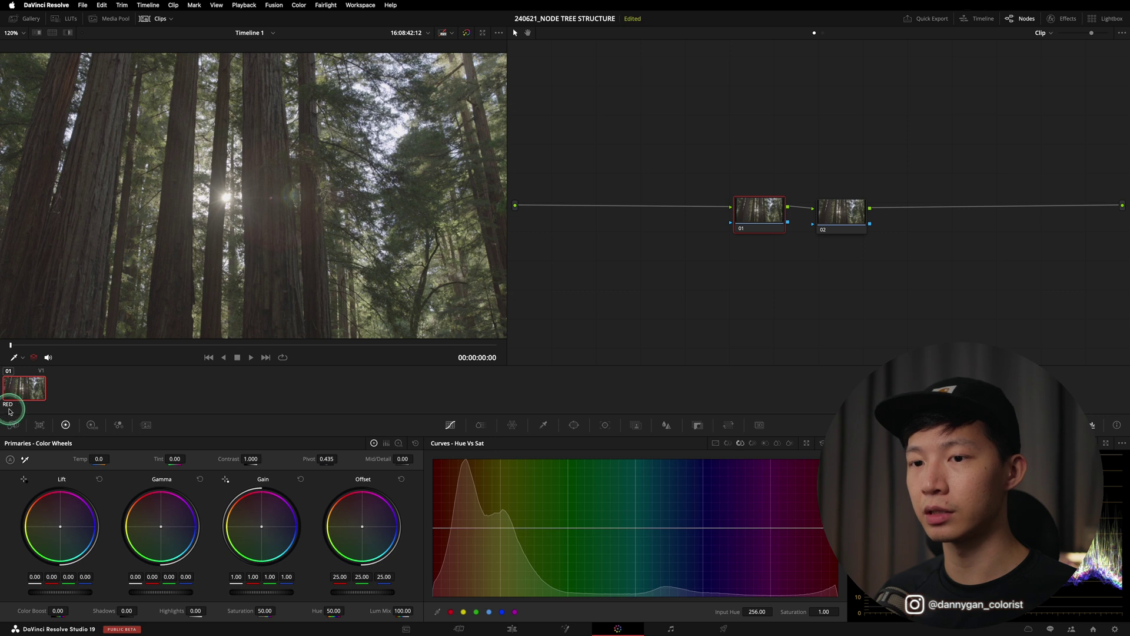
Step: Shift node 01, pull node 02 in close after it, then select the nodes
{"action": "left_click_drag", "start_coordinate": [772, 218], "coordinate": [750, 220]}
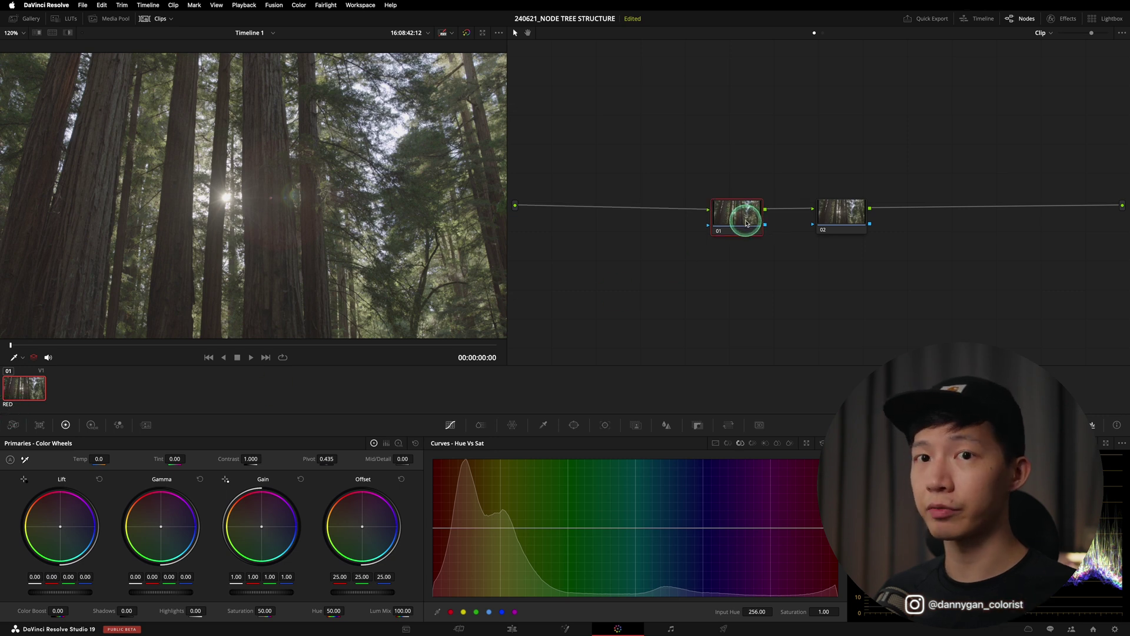
{"action": "left_click_drag", "start_coordinate": [846, 214], "coordinate": [822, 215]}
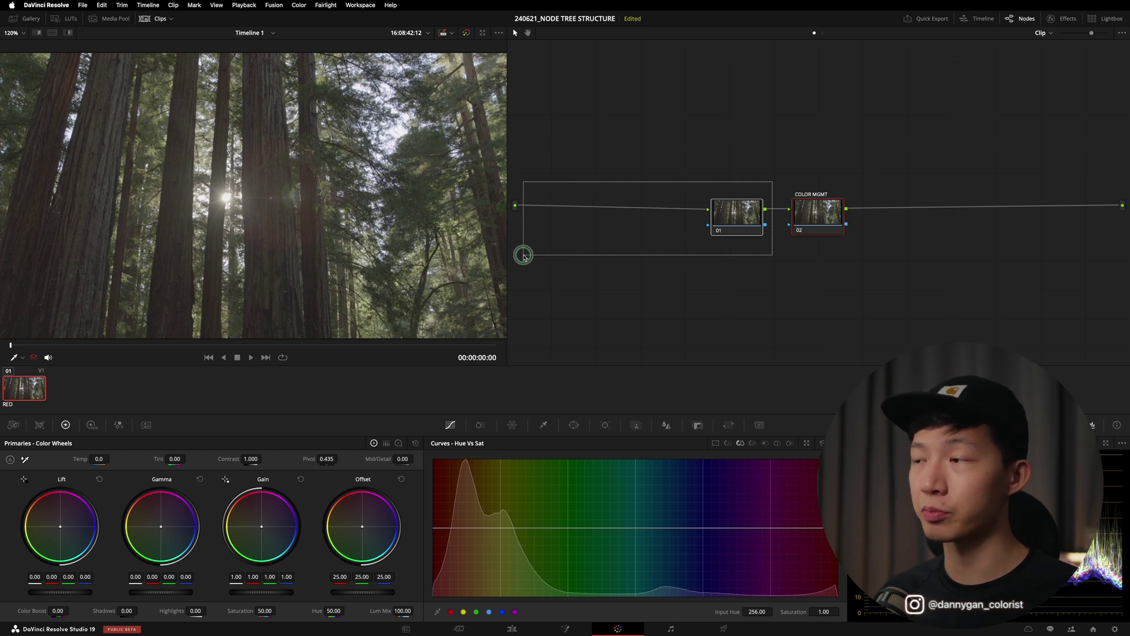
{"action": "left_click_drag", "start_coordinate": [868, 177], "coordinate": [1107, 268]}
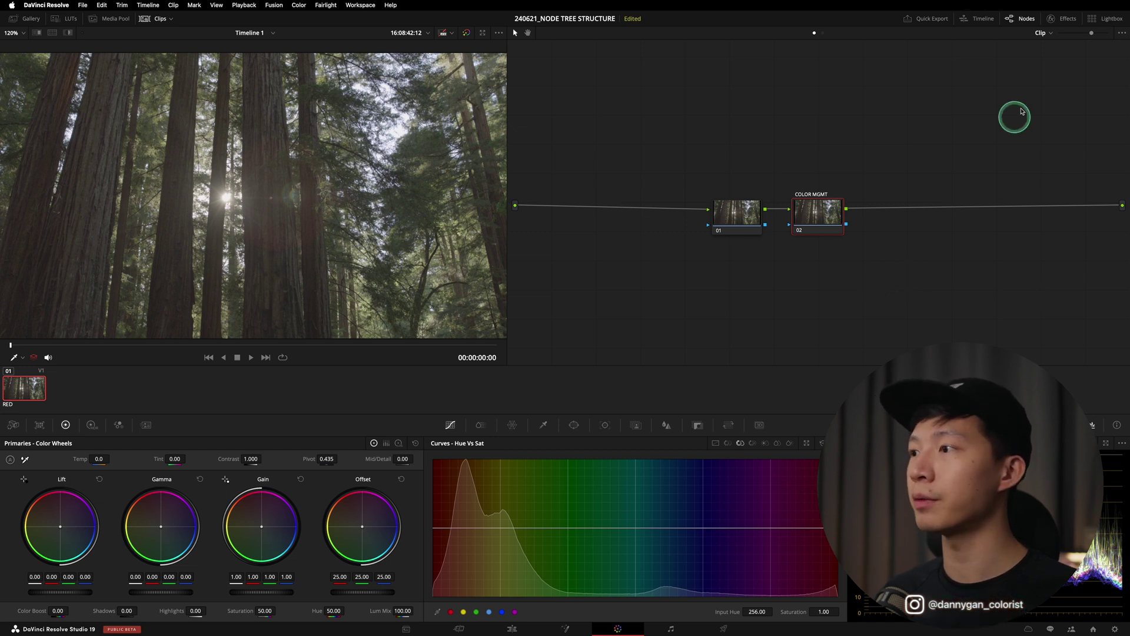
Step: Review the project's Color Management settings and close them without changes
{"action": "left_click_drag", "start_coordinate": [1101, 51], "coordinate": [517, 348]}
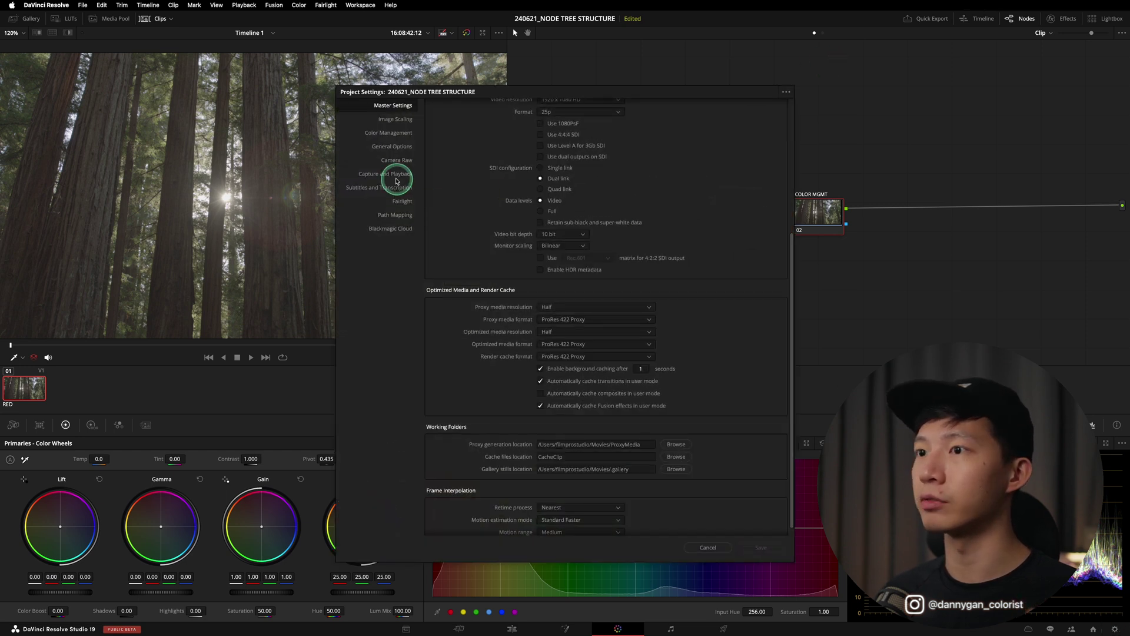
{"action": "left_click", "coordinate": [398, 132]}
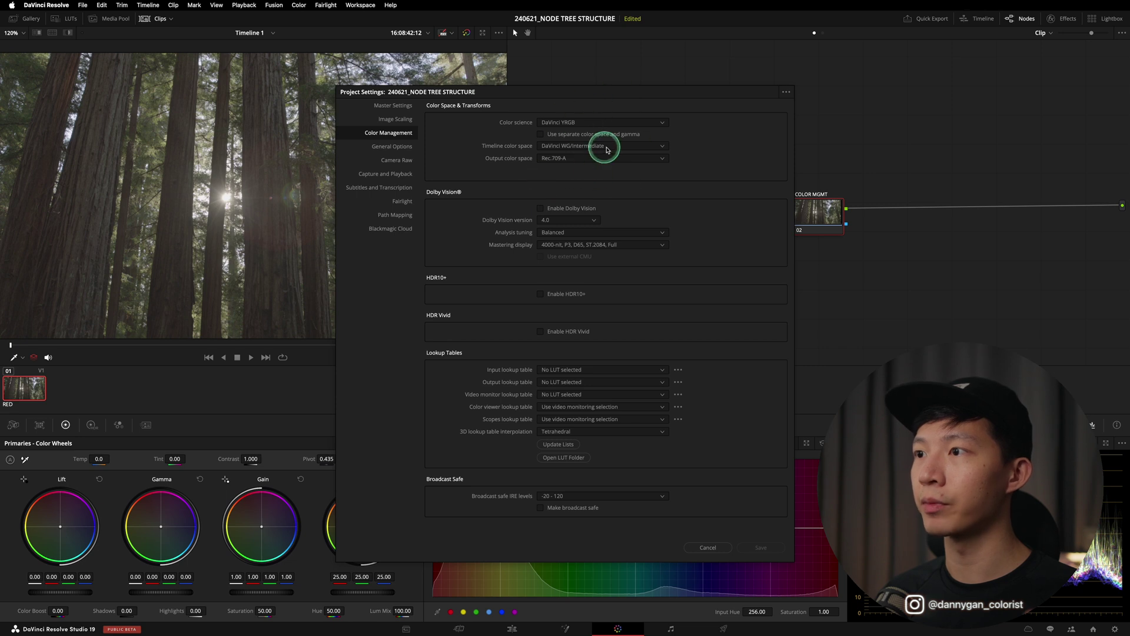
{"action": "left_click", "coordinate": [718, 551]}
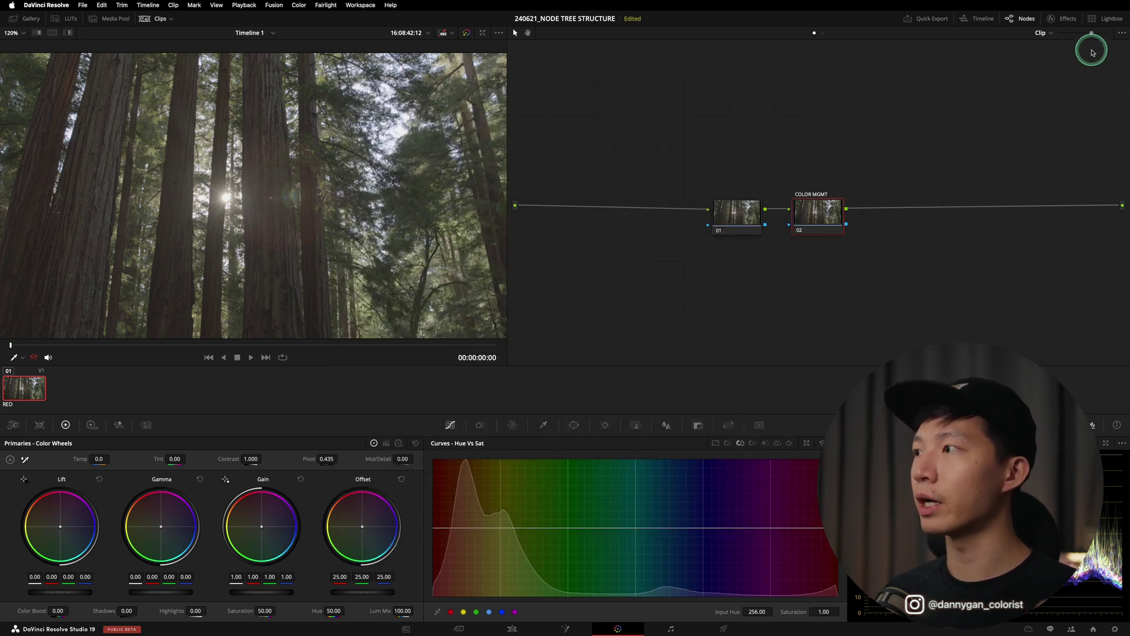
Step: Clear the node selection and bring up the Effects library
{"action": "left_click_drag", "start_coordinate": [1093, 53], "coordinate": [537, 348]}
{"action": "left_click", "coordinate": [518, 360]}
{"action": "left_click", "coordinate": [857, 193]}
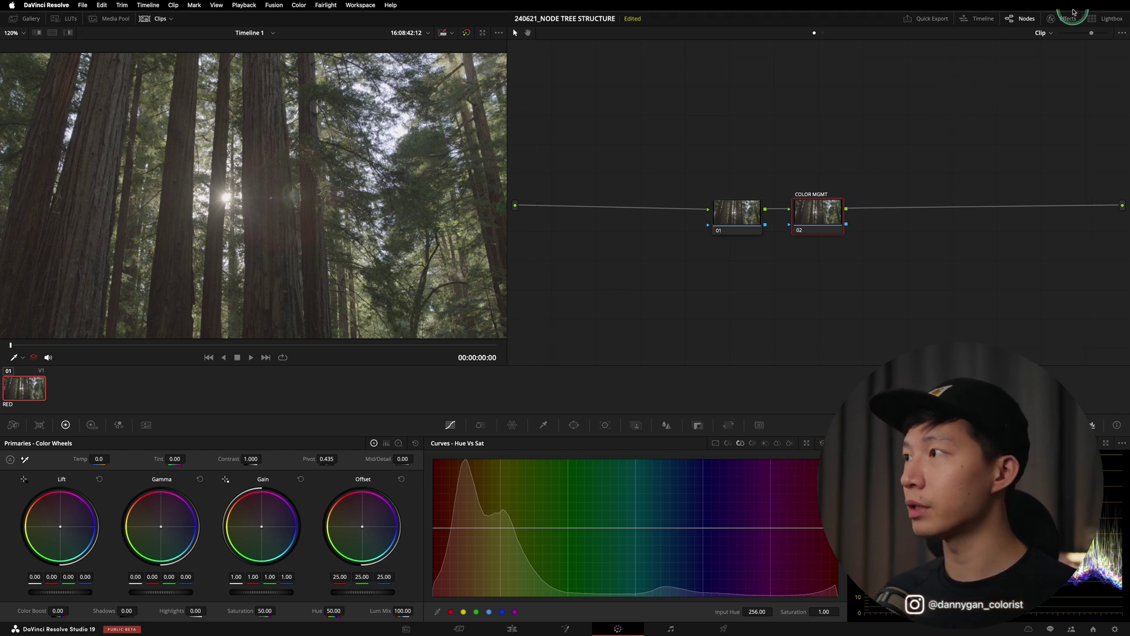
{"action": "left_click", "coordinate": [1066, 20]}
Step: Apply Color Space Transform to node 02 with input REDWideGamutRGB and RED Log3G10 gamma
{"action": "left_click_drag", "start_coordinate": [1030, 253], "coordinate": [842, 217]}
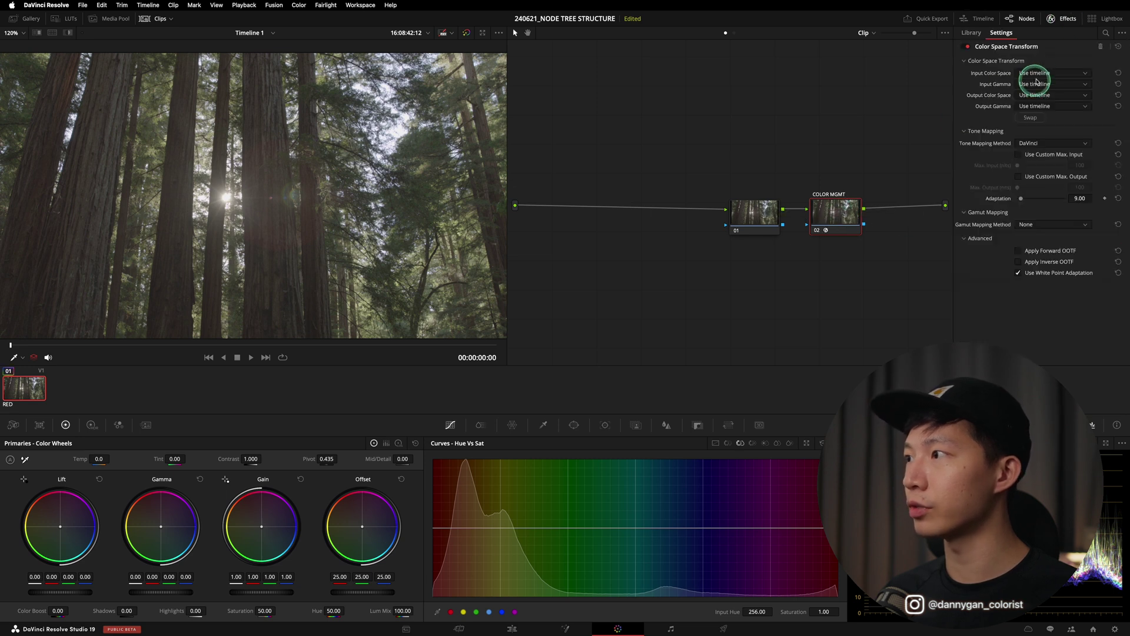
{"action": "left_click", "coordinate": [1044, 74]}
{"action": "scroll", "coordinate": [1044, 88], "scroll_direction": "down", "scroll_amount": 5}
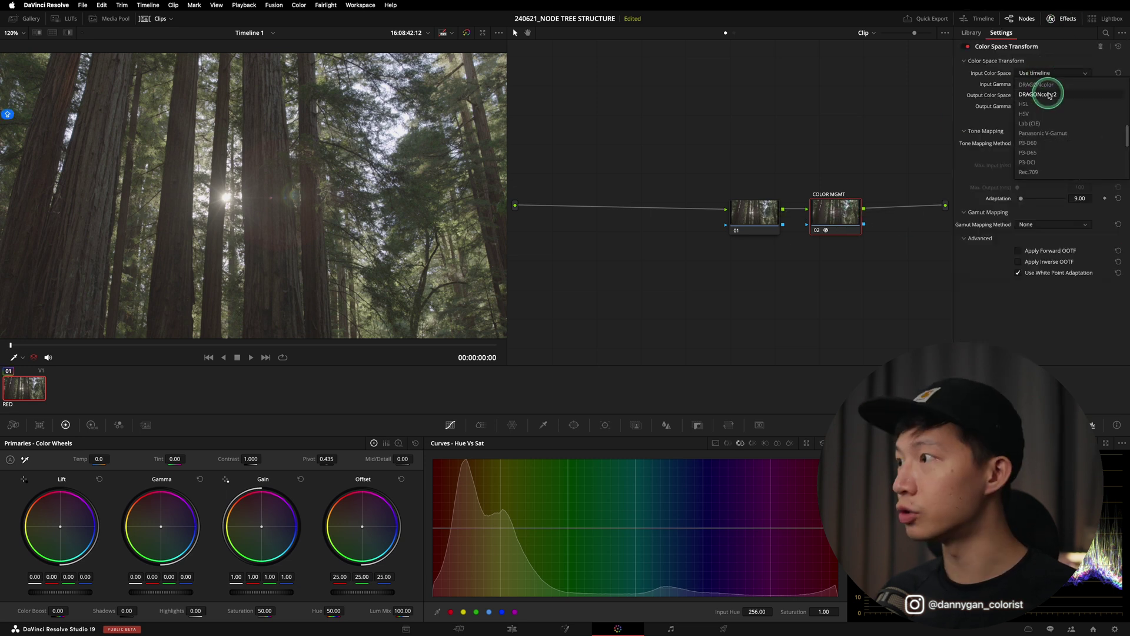
{"action": "scroll", "coordinate": [1060, 165], "scroll_direction": "down", "scroll_amount": 2}
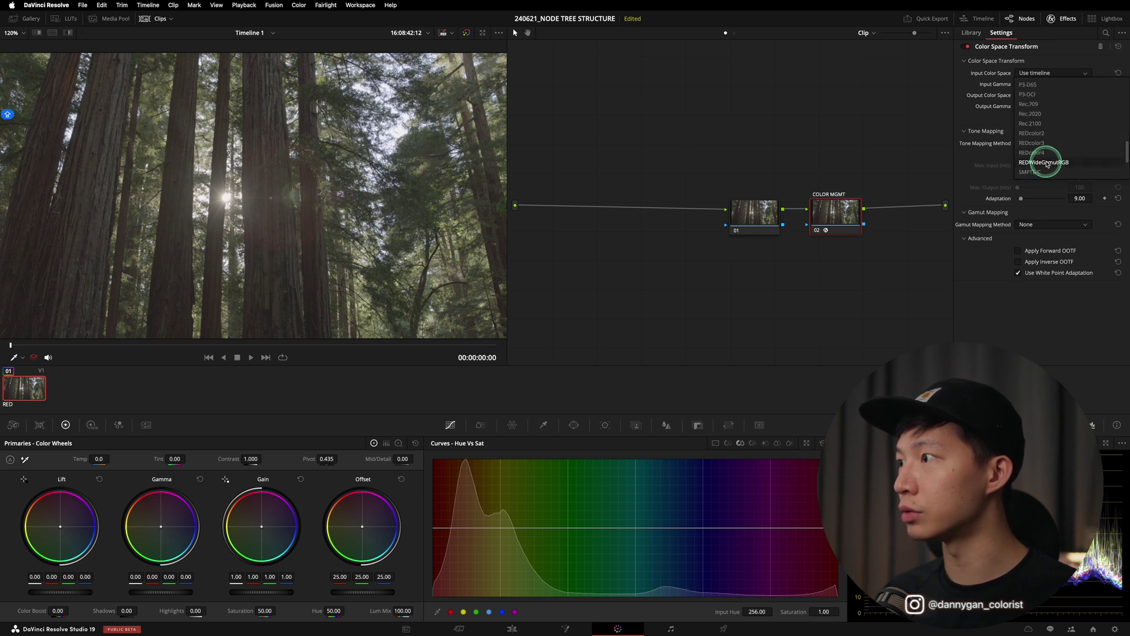
{"action": "left_click", "coordinate": [1048, 163]}
{"action": "left_click", "coordinate": [1048, 84]}
{"action": "scroll", "coordinate": [1049, 156], "scroll_direction": "down", "scroll_amount": 5}
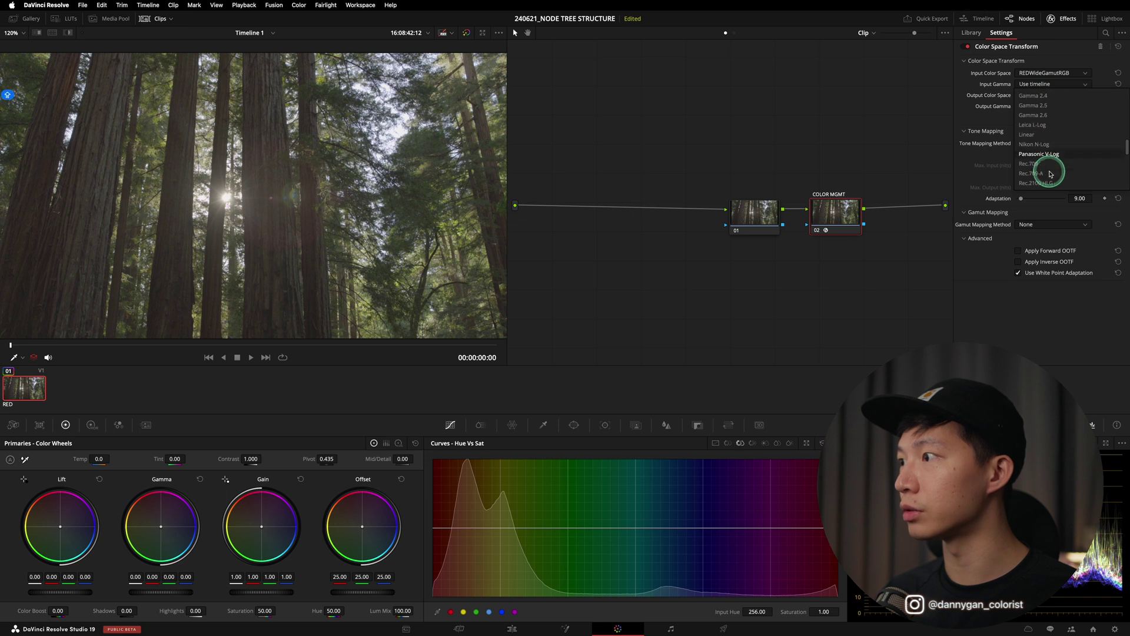
{"action": "scroll", "coordinate": [1052, 174], "scroll_direction": "down", "scroll_amount": 2}
{"action": "left_click", "coordinate": [1052, 174]}
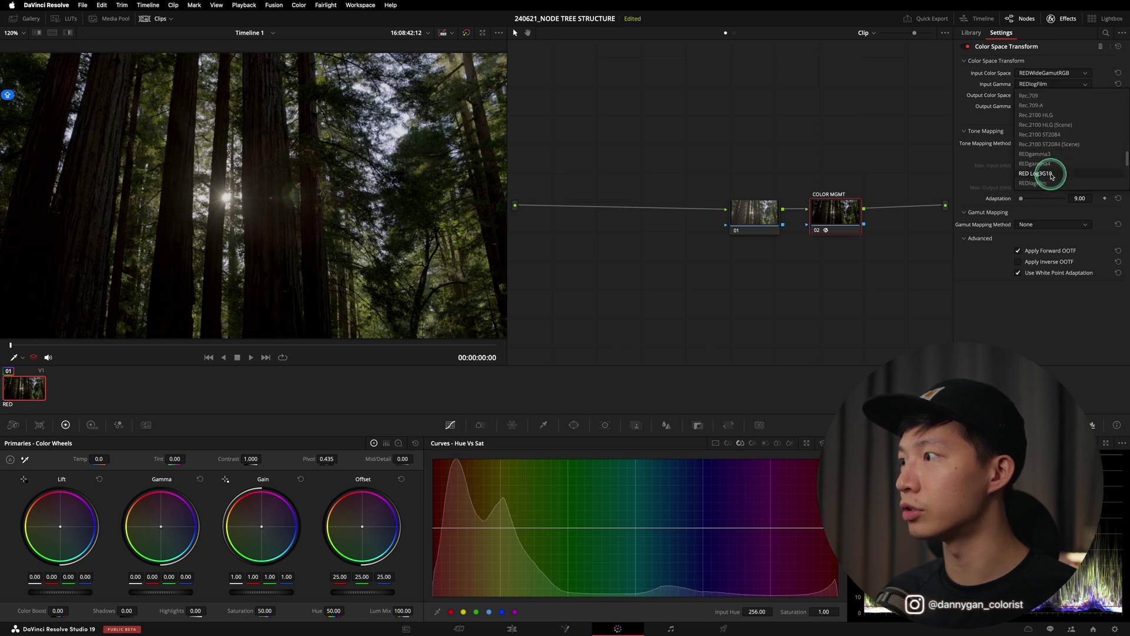
Step: Set the transform's output to Rec.709 color space with Gamma 2.4
{"action": "left_click", "coordinate": [1049, 95]}
{"action": "left_click", "coordinate": [1041, 200]}
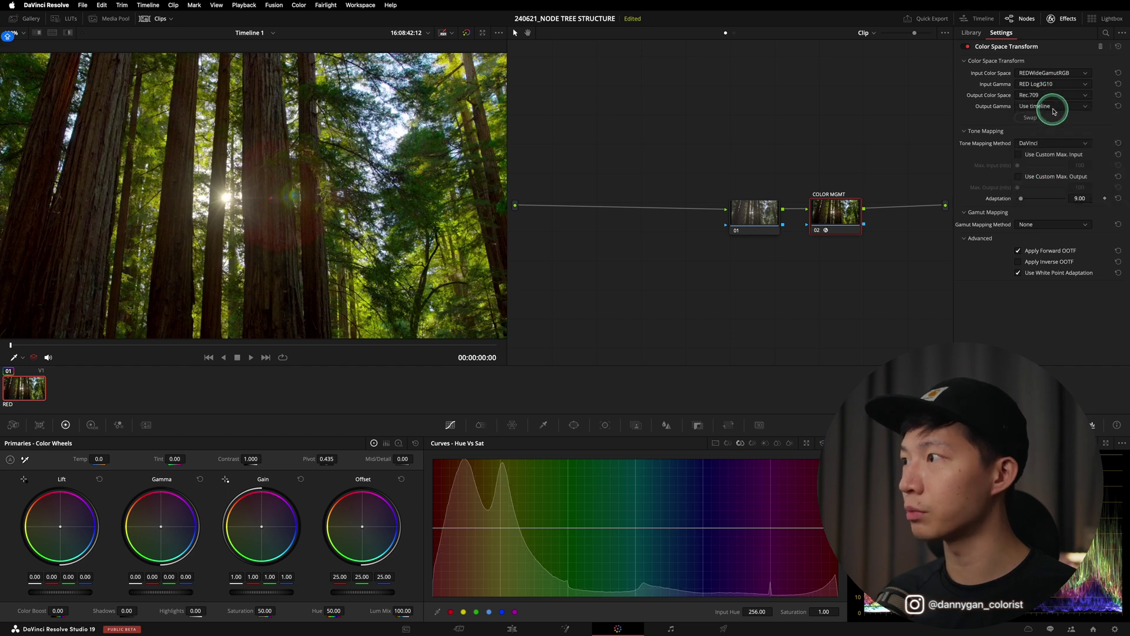
{"action": "left_click", "coordinate": [1055, 111]}
{"action": "scroll", "coordinate": [1054, 135], "scroll_direction": "down", "scroll_amount": 2}
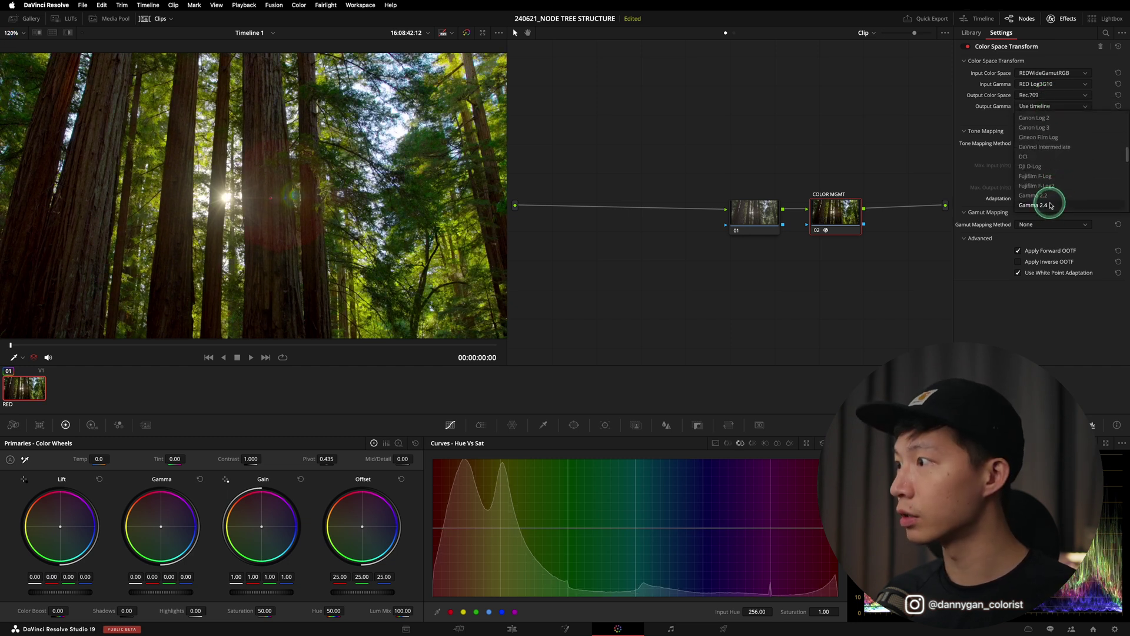
{"action": "left_click", "coordinate": [1049, 207]}
Step: Toggle COLOR MGMT off and on to compare the conversion, then select node 01
{"action": "left_click", "coordinate": [1067, 19]}
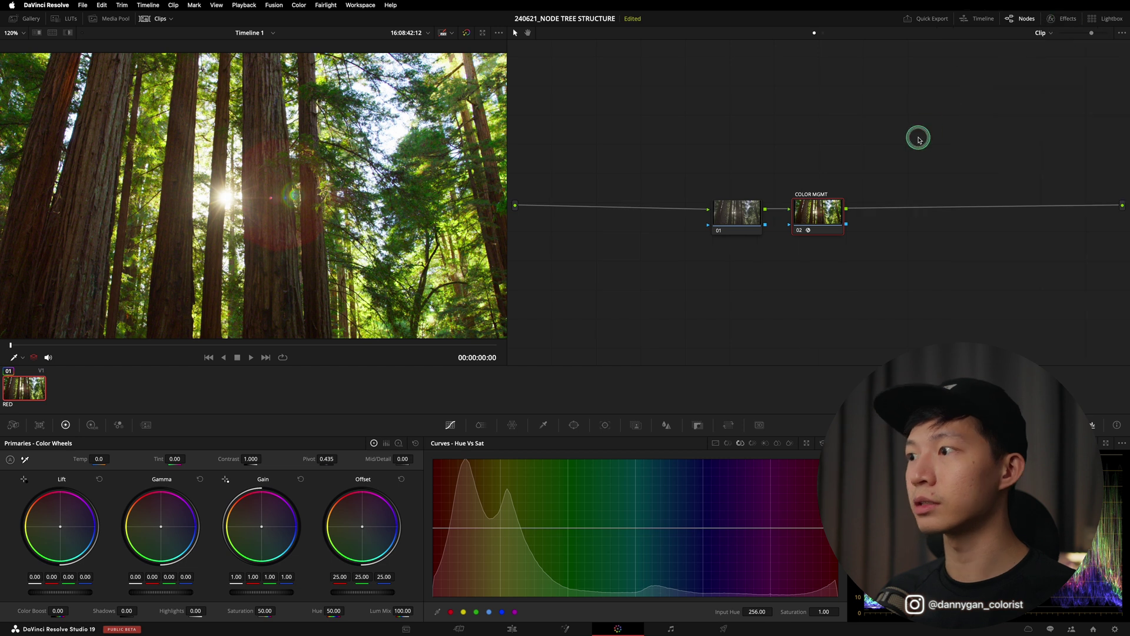
{"action": "left_click", "coordinate": [801, 231]}
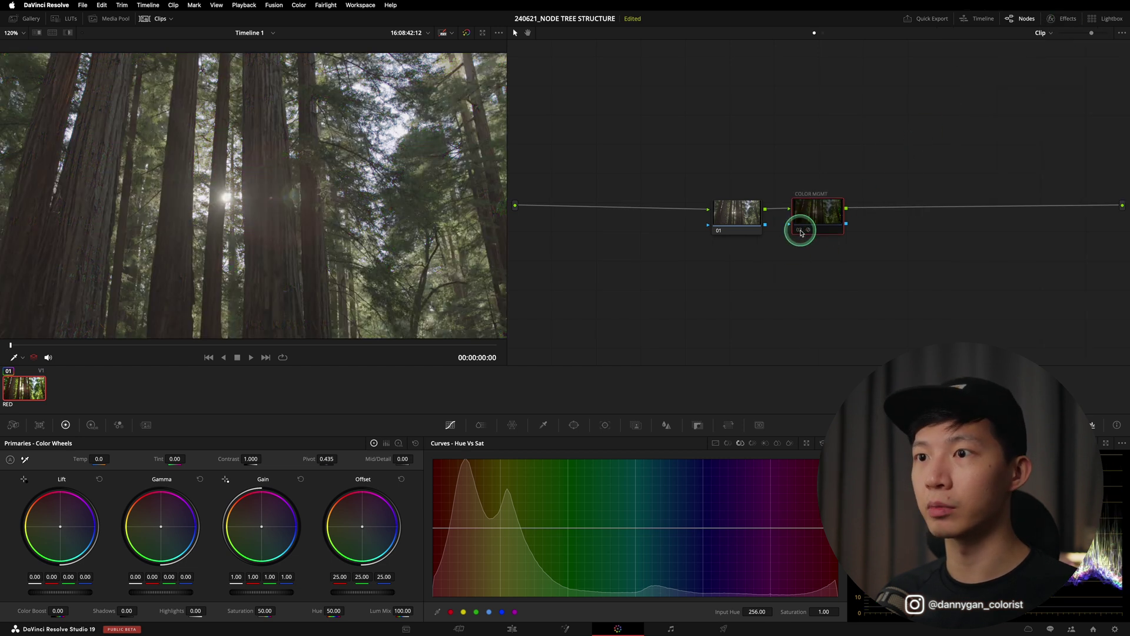
{"action": "left_click", "coordinate": [800, 231]}
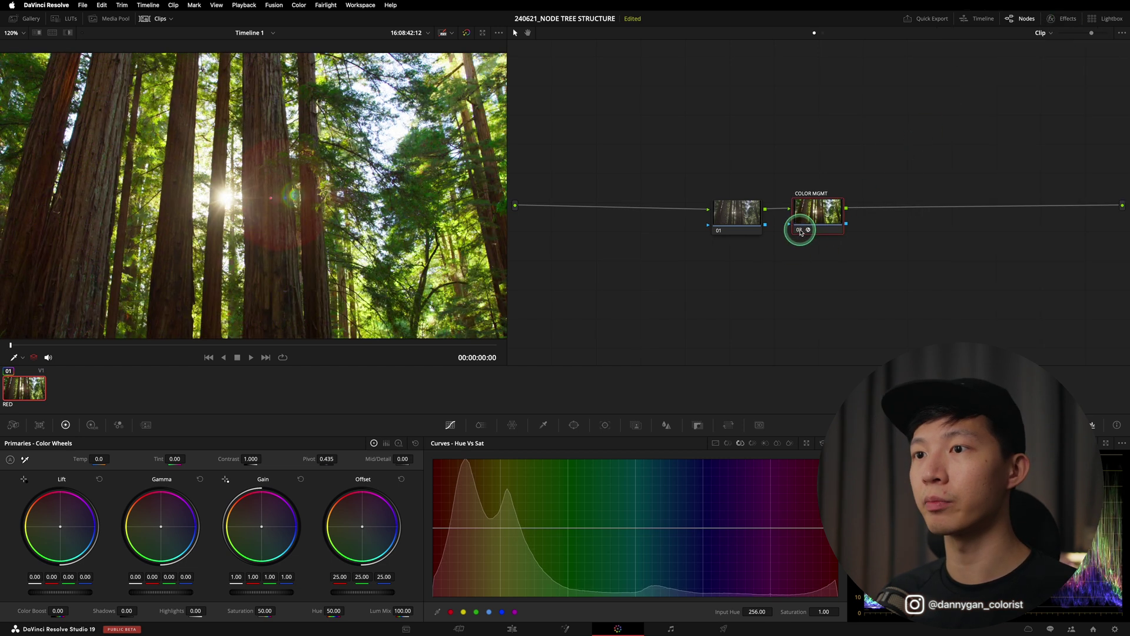
{"action": "left_click", "coordinate": [1059, 19]}
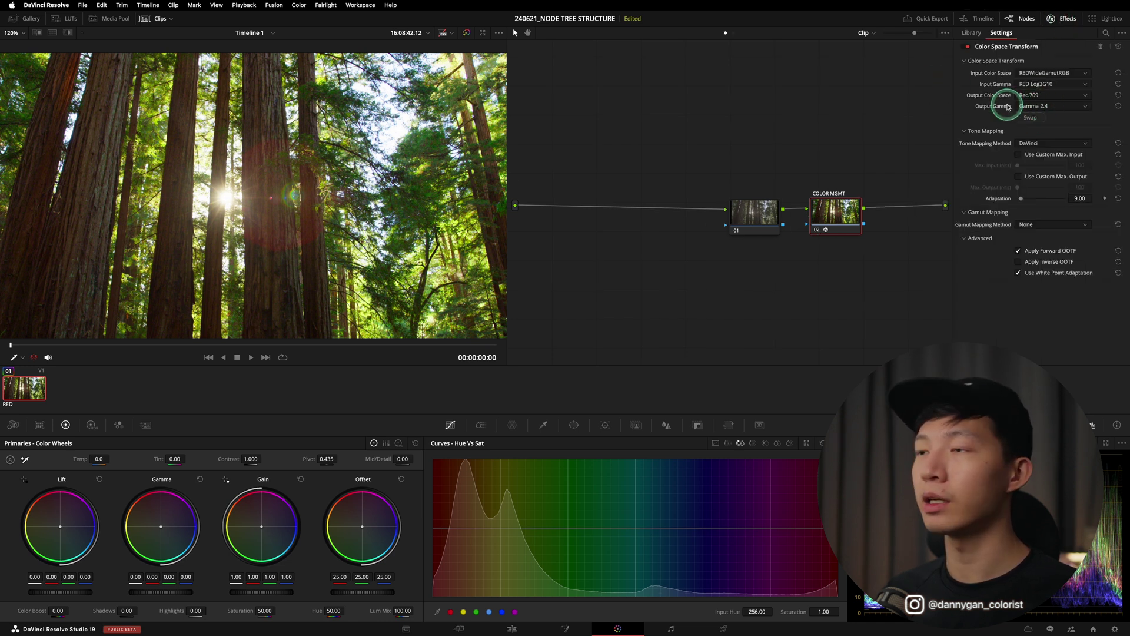
{"action": "left_click", "coordinate": [1064, 19]}
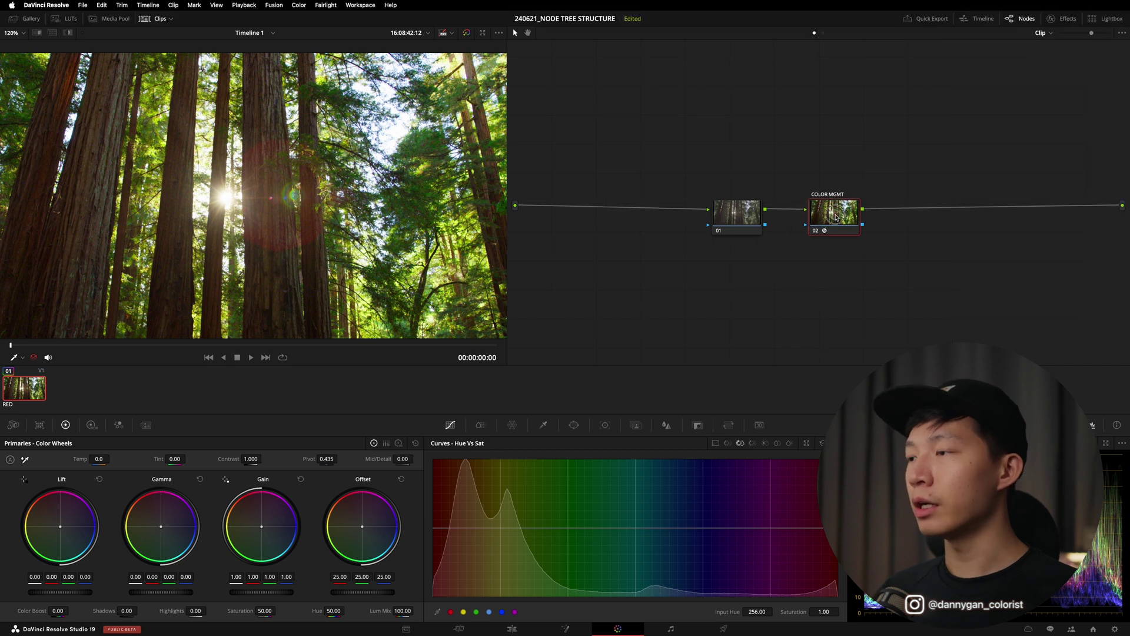
{"action": "left_click_drag", "start_coordinate": [782, 162], "coordinate": [525, 248]}
Step: Insert two serial nodes after node 01 and clean up the graph into a straight 01–04 chain
{"action": "left_click", "coordinate": [771, 290]}
{"action": "left_click", "coordinate": [742, 219]}
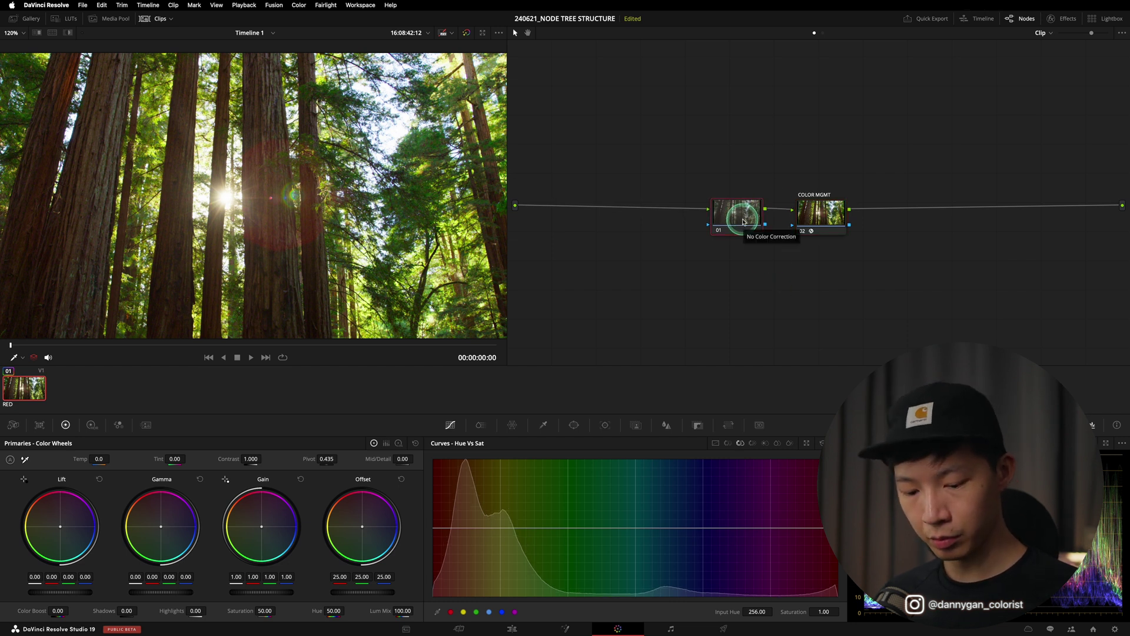
{"action": "key", "text": "shift+s"}
{"action": "key", "text": "shift+s"}
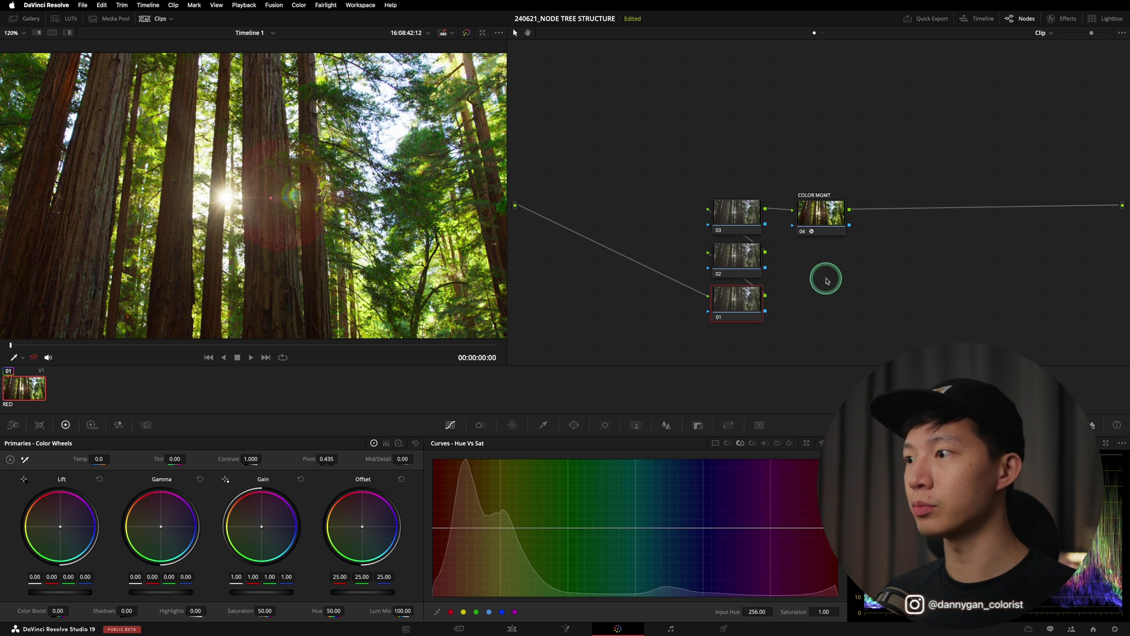
{"action": "right_click", "coordinate": [795, 287]}
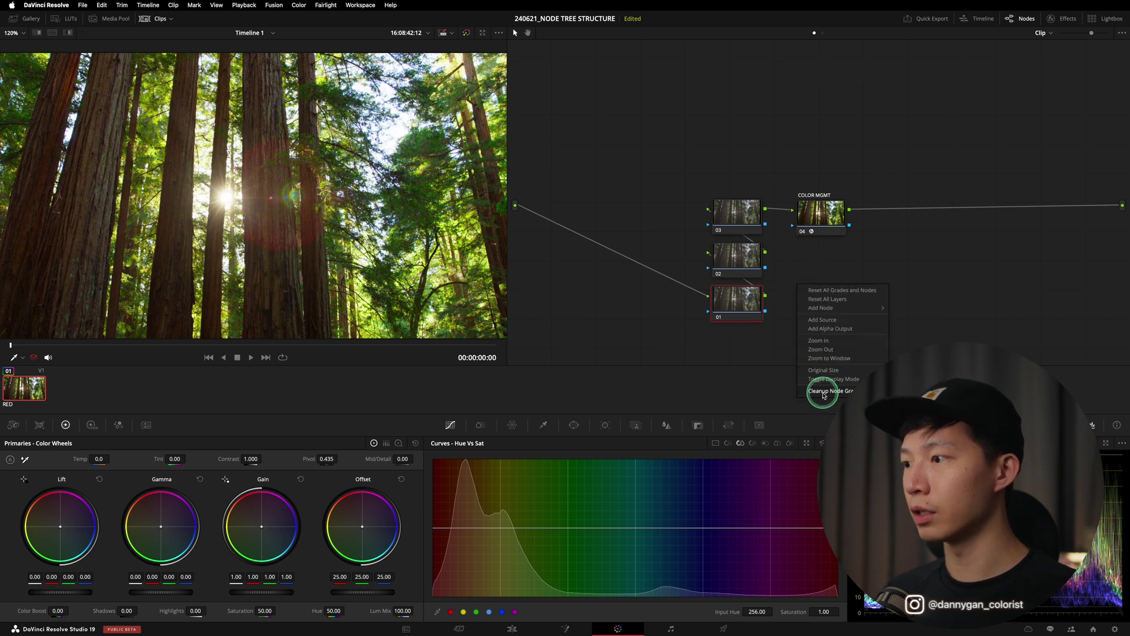
{"action": "left_click", "coordinate": [818, 372]}
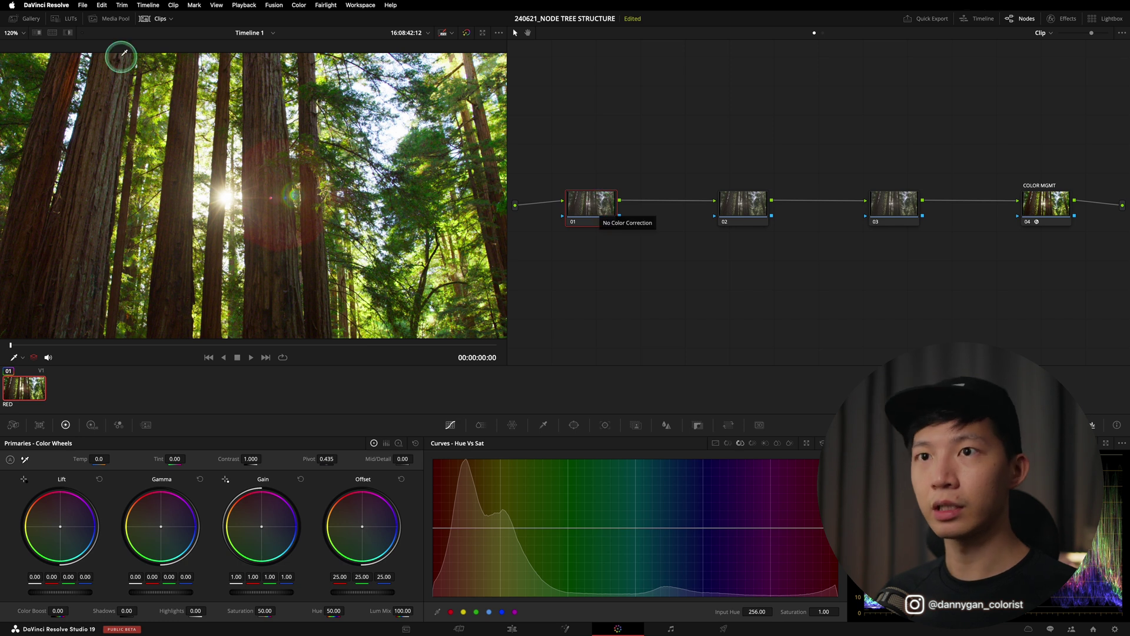
Step: Turn on viewer Highlight mode, compare COLOR MGMT against node 01, and begin renaming node 01
{"action": "left_click", "coordinate": [68, 34]}
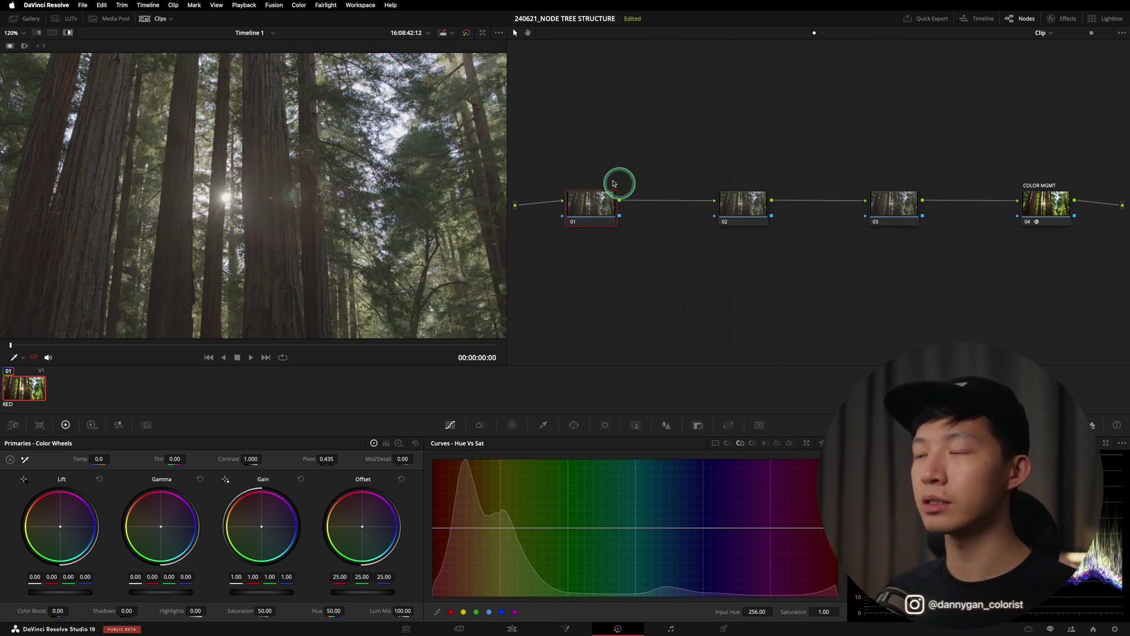
{"action": "left_click", "coordinate": [1036, 208]}
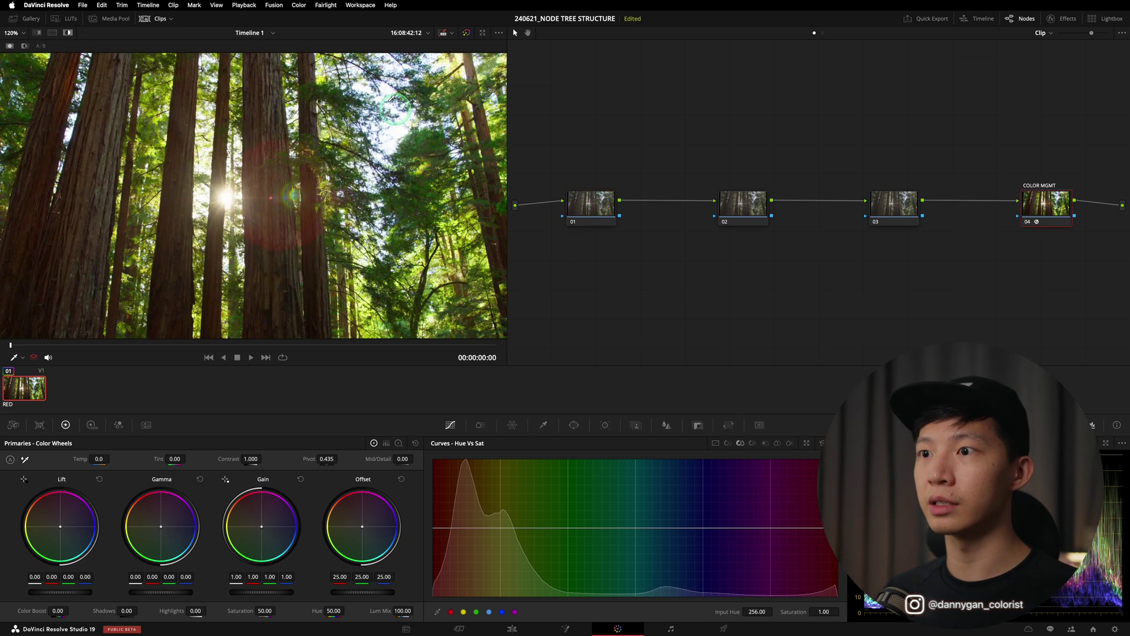
{"action": "left_click", "coordinate": [597, 207]}
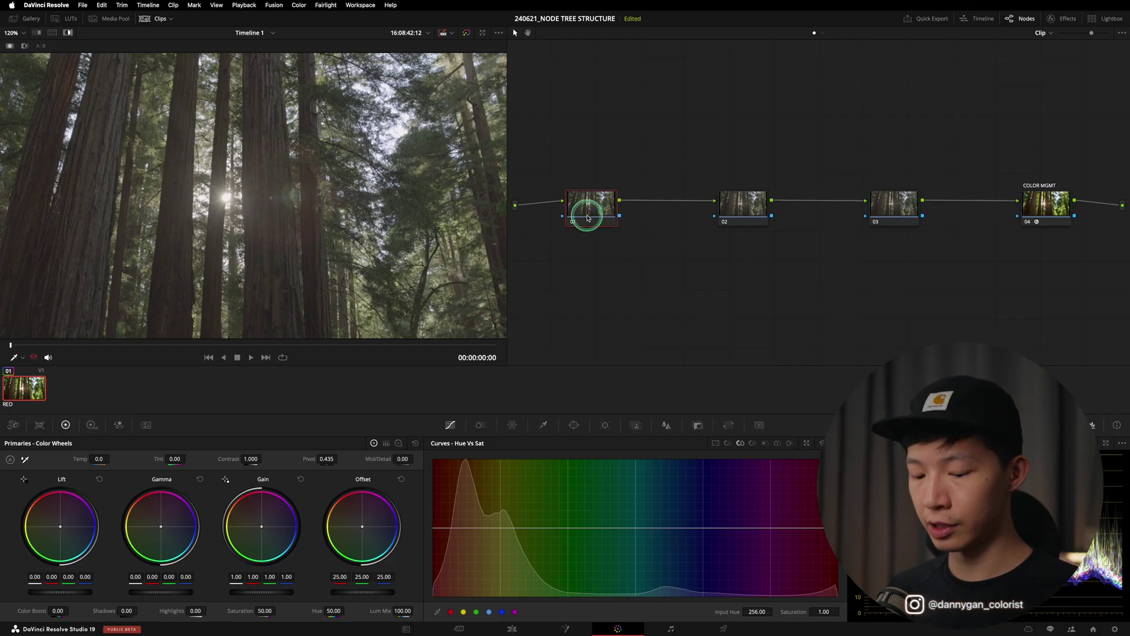
{"action": "double_click", "coordinate": [587, 217]}
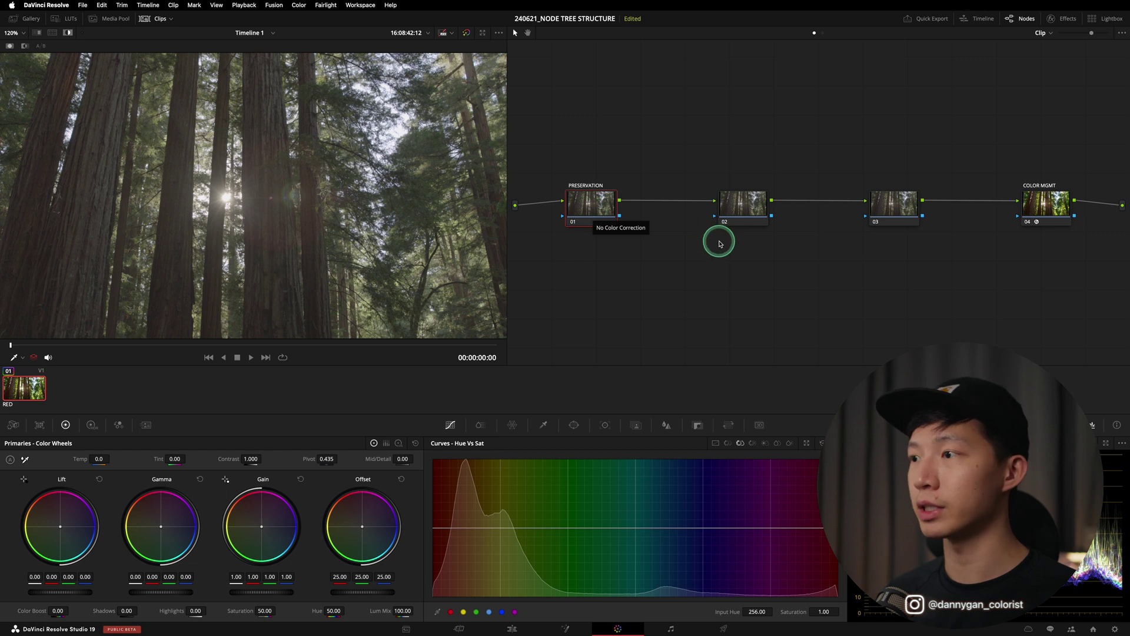
Step: Name node 02 PRIMARIES and switch its primaries controls to Log wheels
{"action": "left_click", "coordinate": [741, 203]}
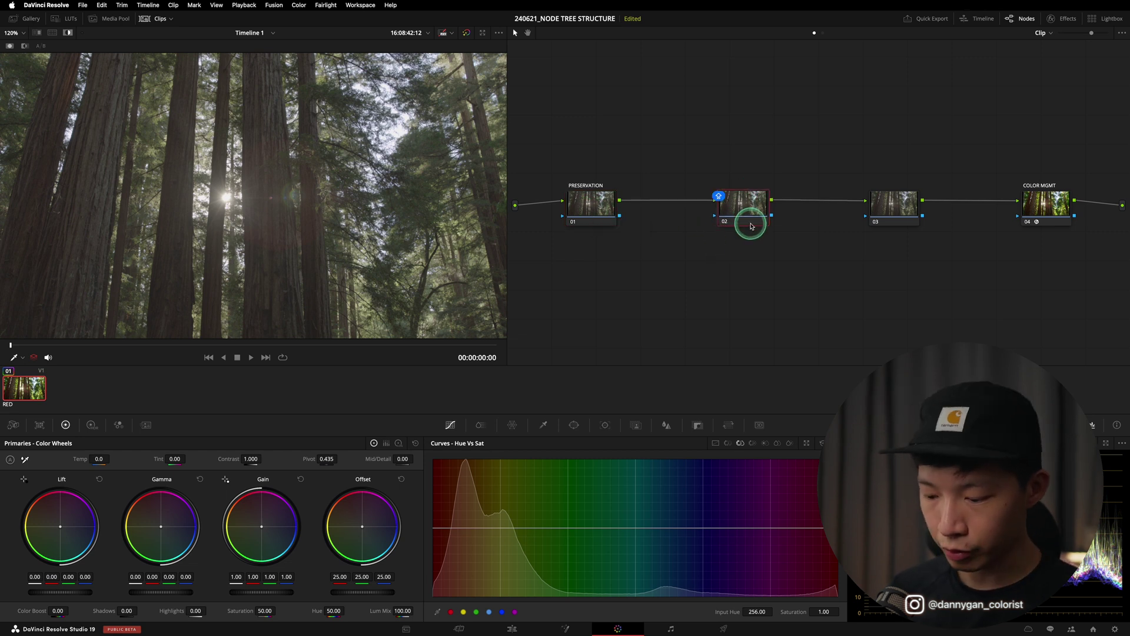
{"action": "type", "text": "RIES"}
{"action": "left_click_drag", "start_coordinate": [706, 159], "coordinate": [801, 256]}
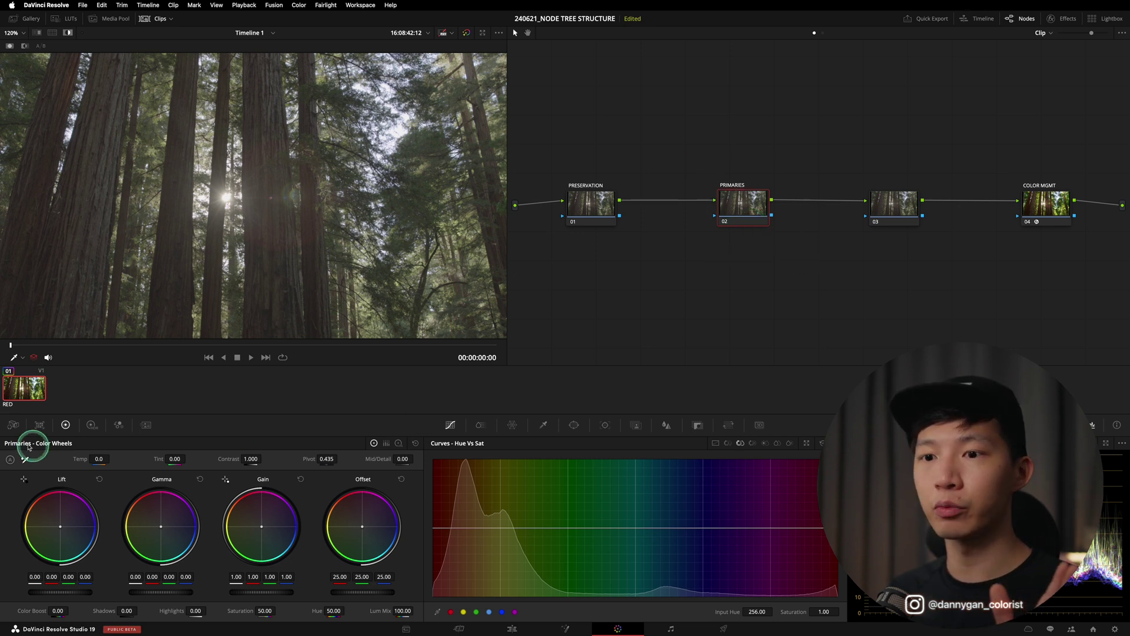
{"action": "left_click", "coordinate": [398, 443]}
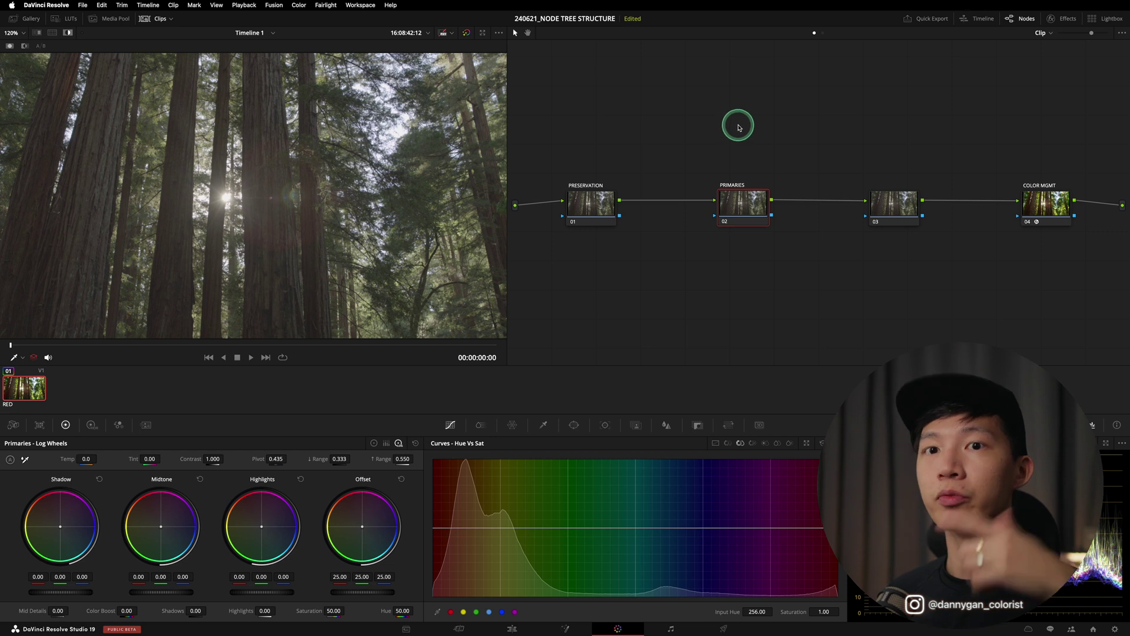
Step: Label node 03 SECONDARIES and sample an HSL key from the trees (hue centre 36.6, width 51.2)
{"action": "left_click", "coordinate": [888, 205]}
{"action": "type", "text": "SERI"}
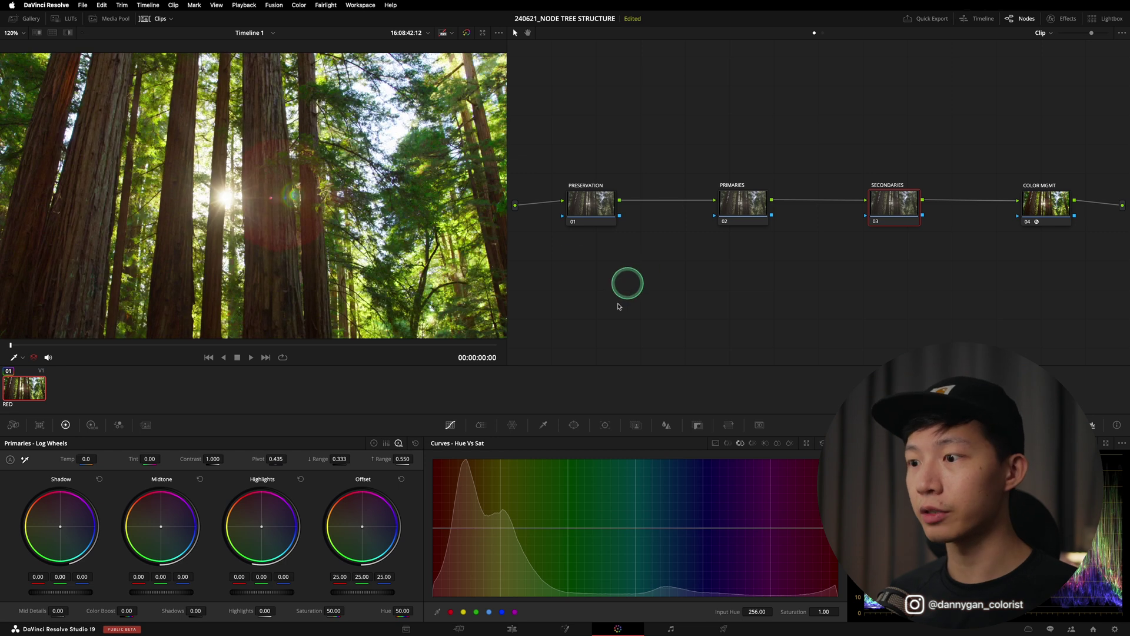
{"action": "left_click", "coordinate": [547, 428]}
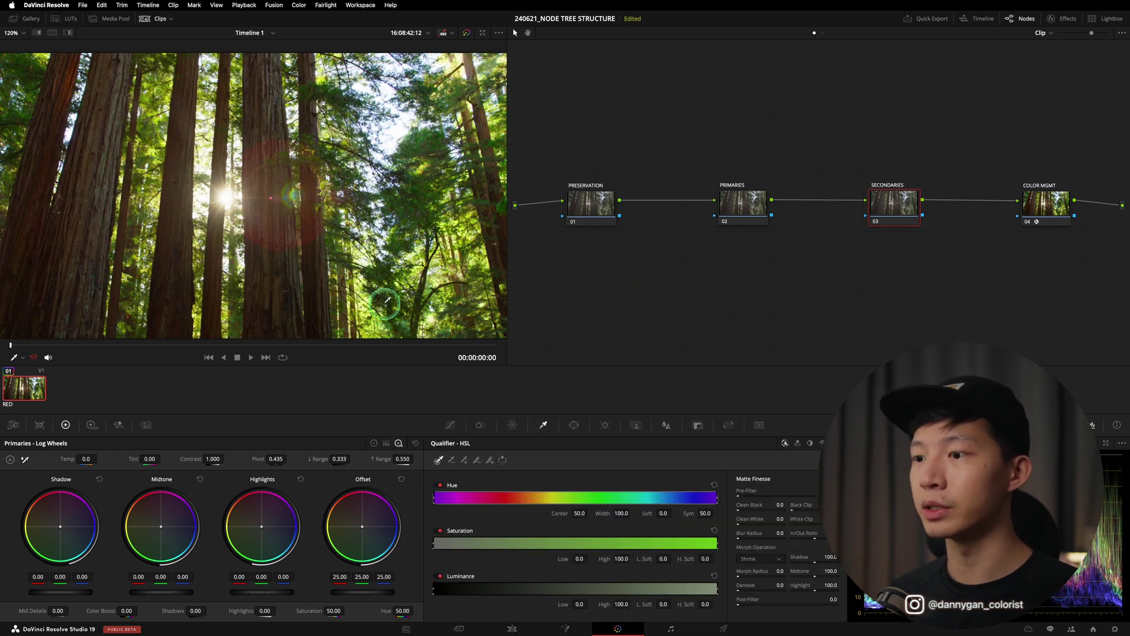
{"action": "left_click", "coordinate": [415, 193]}
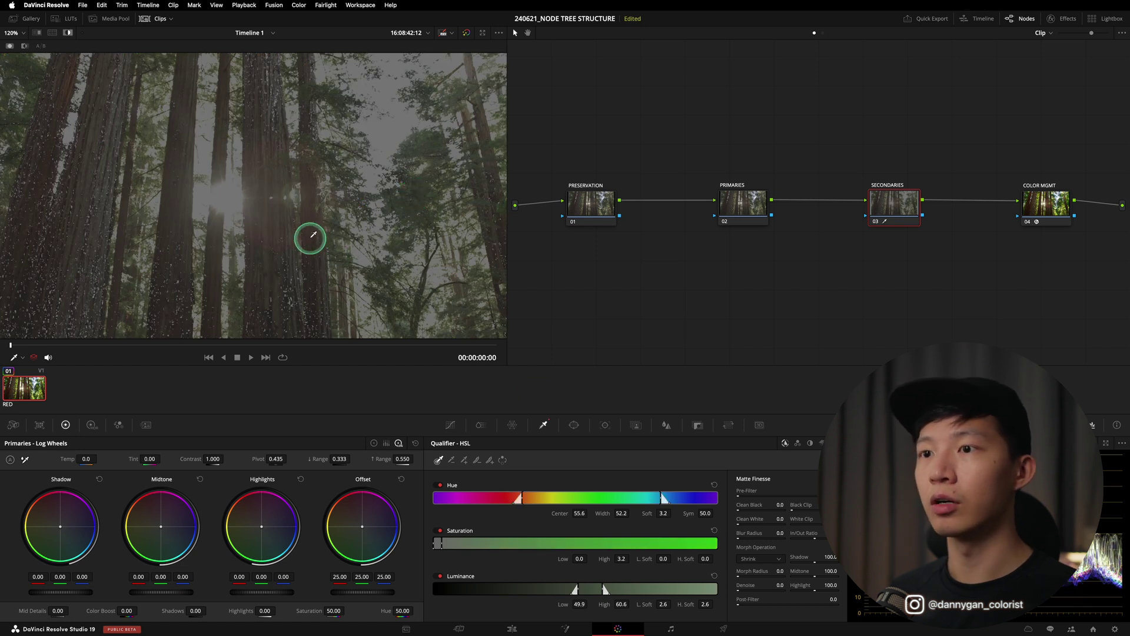
{"action": "left_click", "coordinate": [272, 212]}
{"action": "mouse_move", "coordinate": [274, 213]}
{"action": "left_mouse_down"}
{"action": "mouse_move", "coordinate": [335, 265]}
{"action": "mouse_move", "coordinate": [381, 282]}
{"action": "left_mouse_up"}
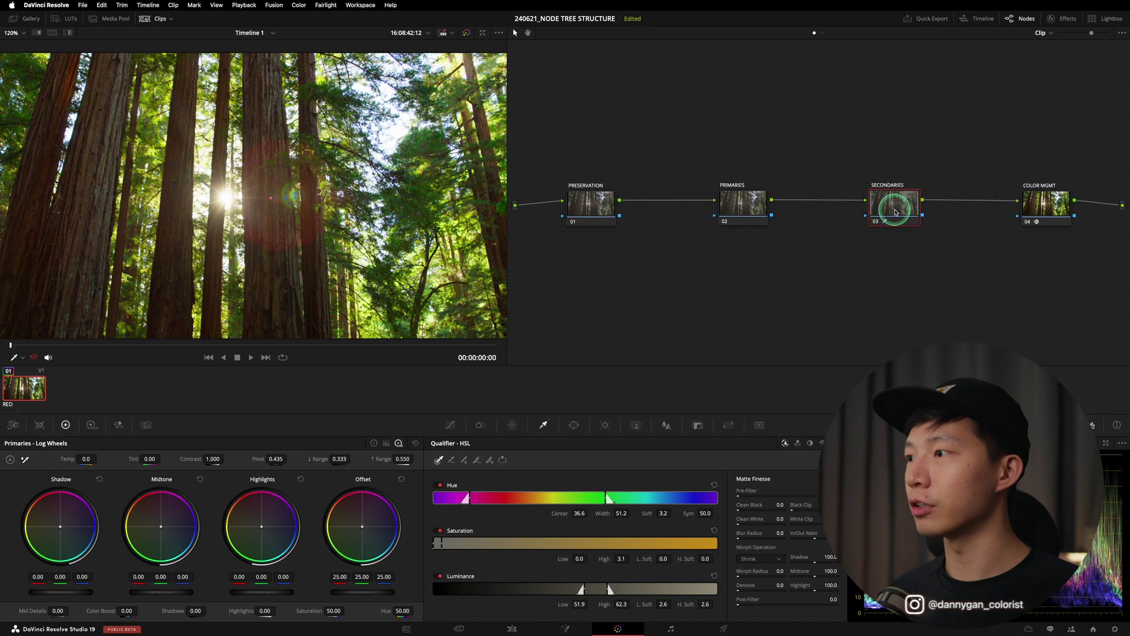
Step: Move SECONDARIES left and add a serial node after it named LOOK
{"action": "right_click", "coordinate": [894, 201]}
{"action": "left_click", "coordinate": [913, 209]}
{"action": "left_click_drag", "start_coordinate": [907, 211], "coordinate": [849, 212]}
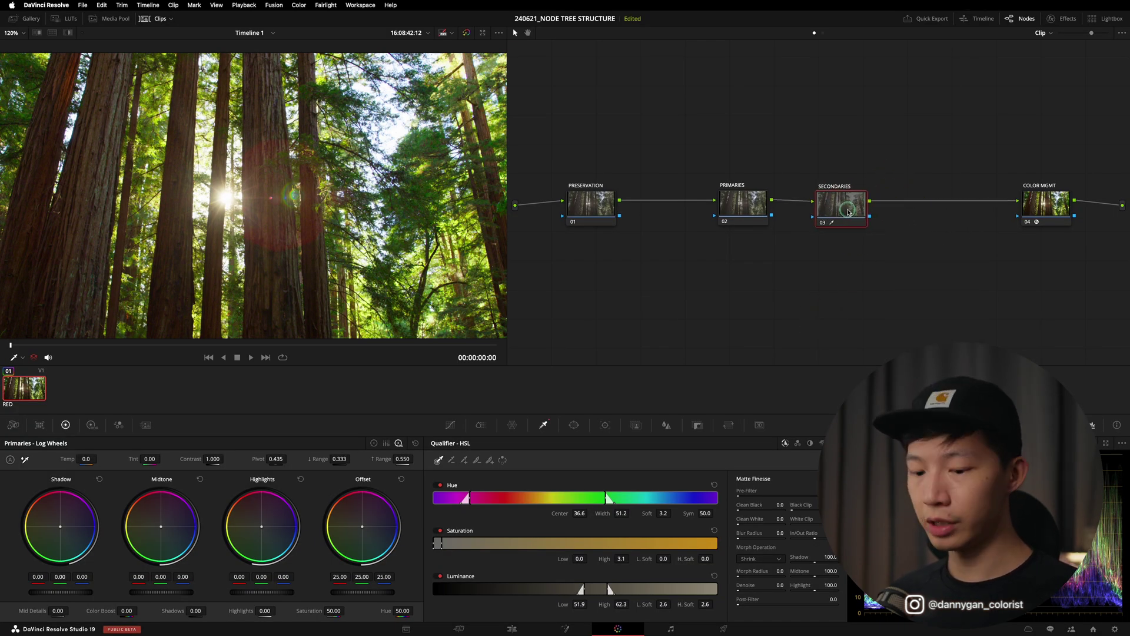
{"action": "key", "text": "alt+s"}
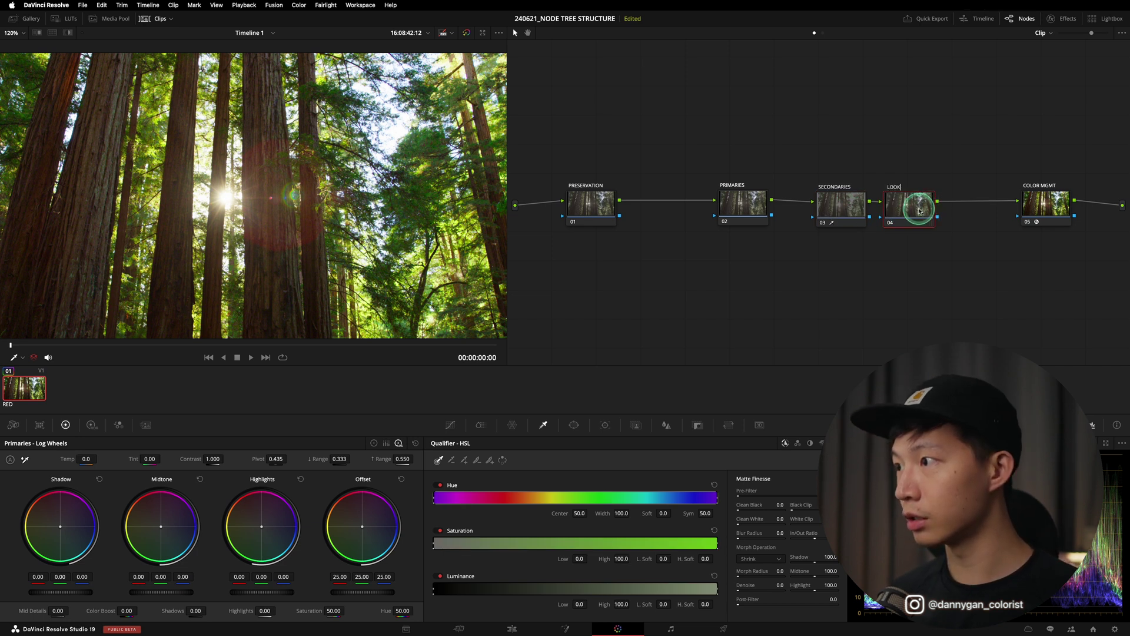
{"action": "key", "text": "Return"}
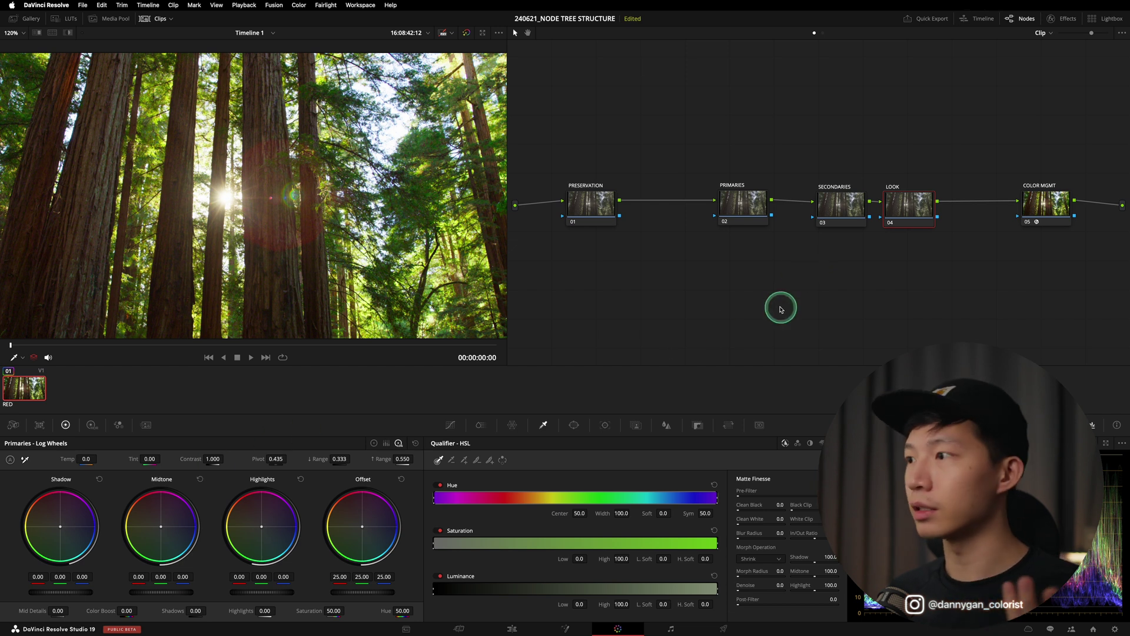
Step: On Color Wheels, warm LOOK's gain to 1.07/0.99/0.85 and drop saturation to 36.20
{"action": "left_click", "coordinate": [374, 443]}
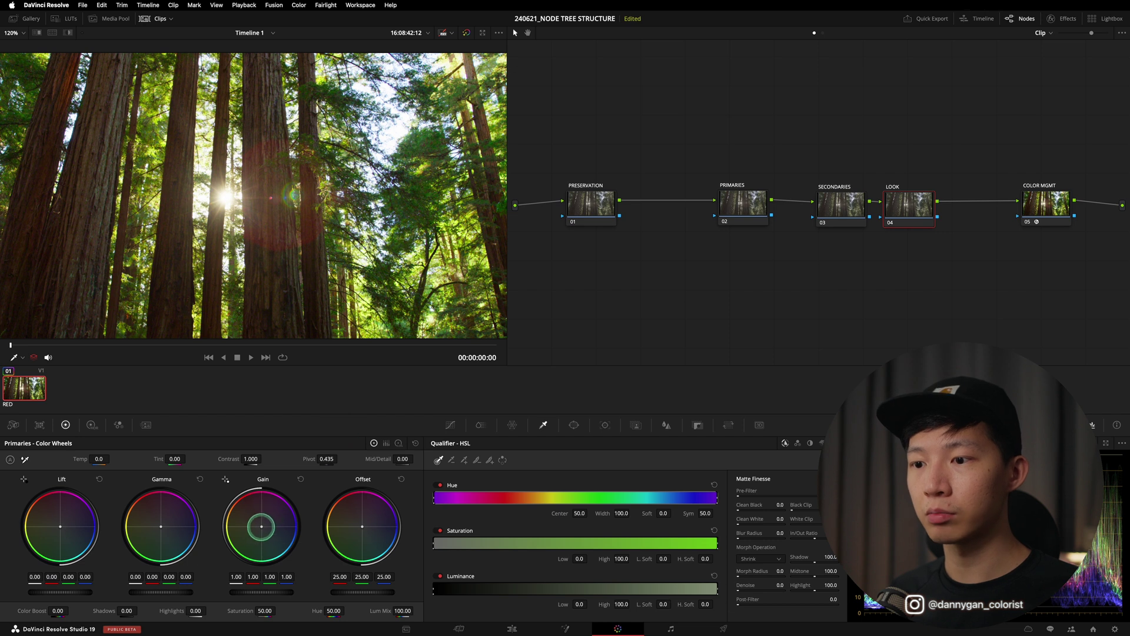
{"action": "left_click_drag", "start_coordinate": [255, 524], "coordinate": [239, 521]}
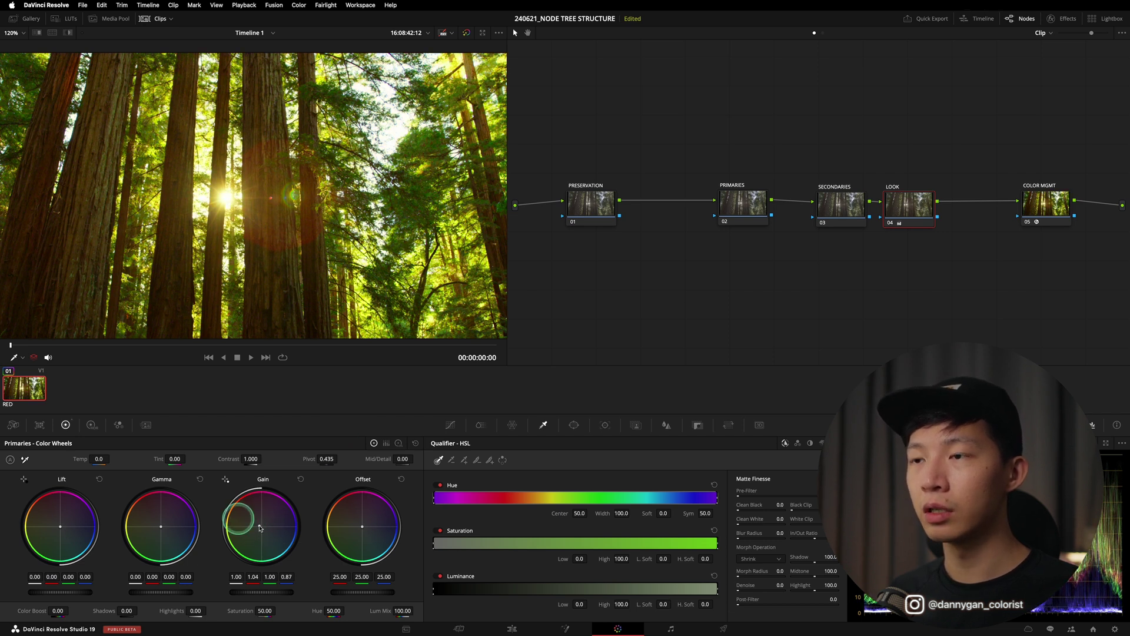
{"action": "left_click_drag", "start_coordinate": [265, 611], "coordinate": [233, 612]}
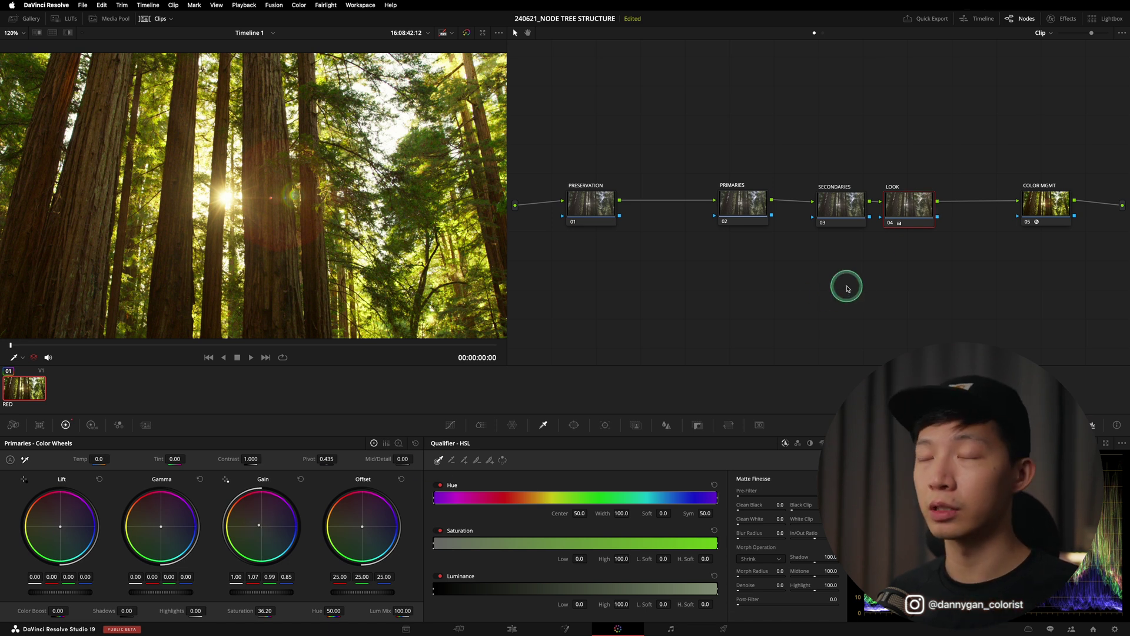
Step: Clean up the graph to evenly space all five nodes, then view COLOR MGMT's CST settings
{"action": "right_click", "coordinate": [716, 274]}
{"action": "left_click", "coordinate": [754, 379]}
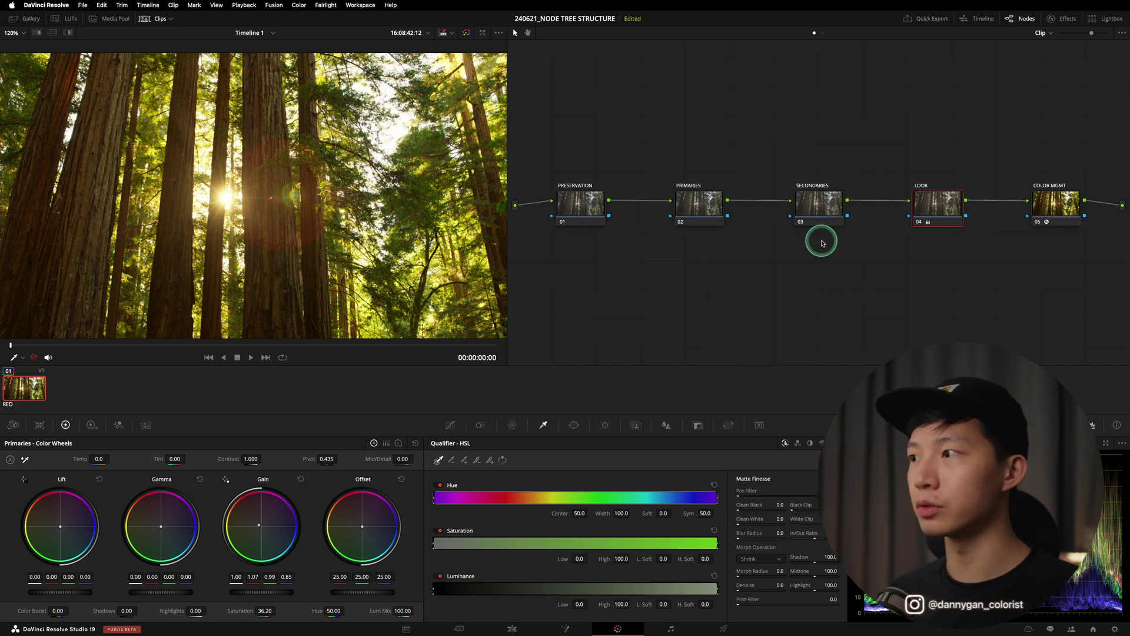
{"action": "left_click", "coordinate": [1060, 204]}
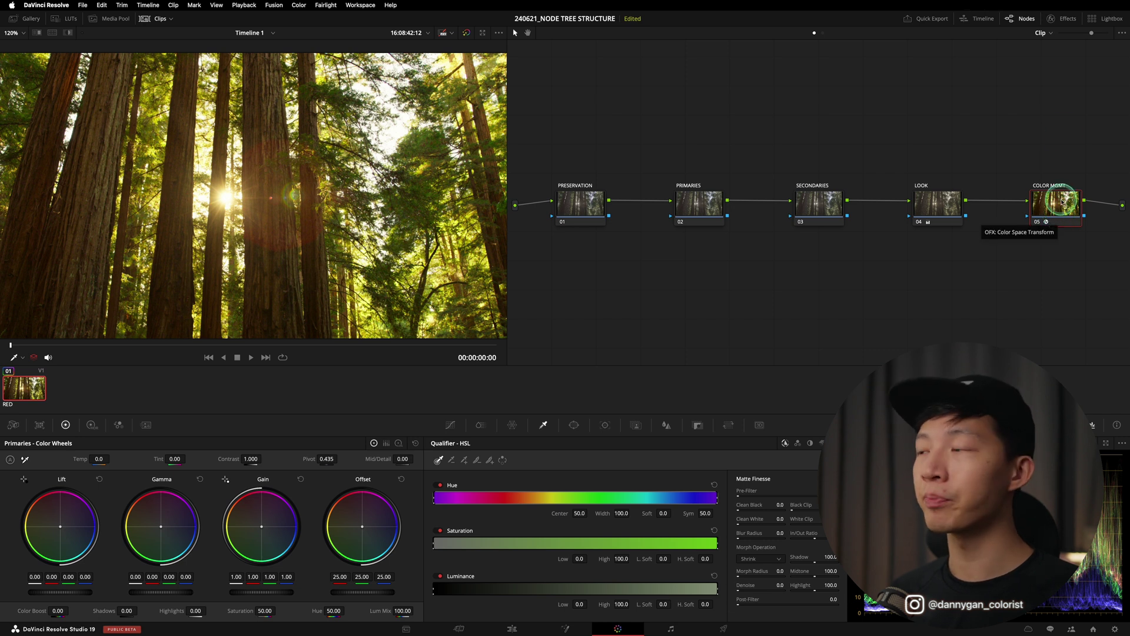
{"action": "left_click", "coordinate": [1056, 19]}
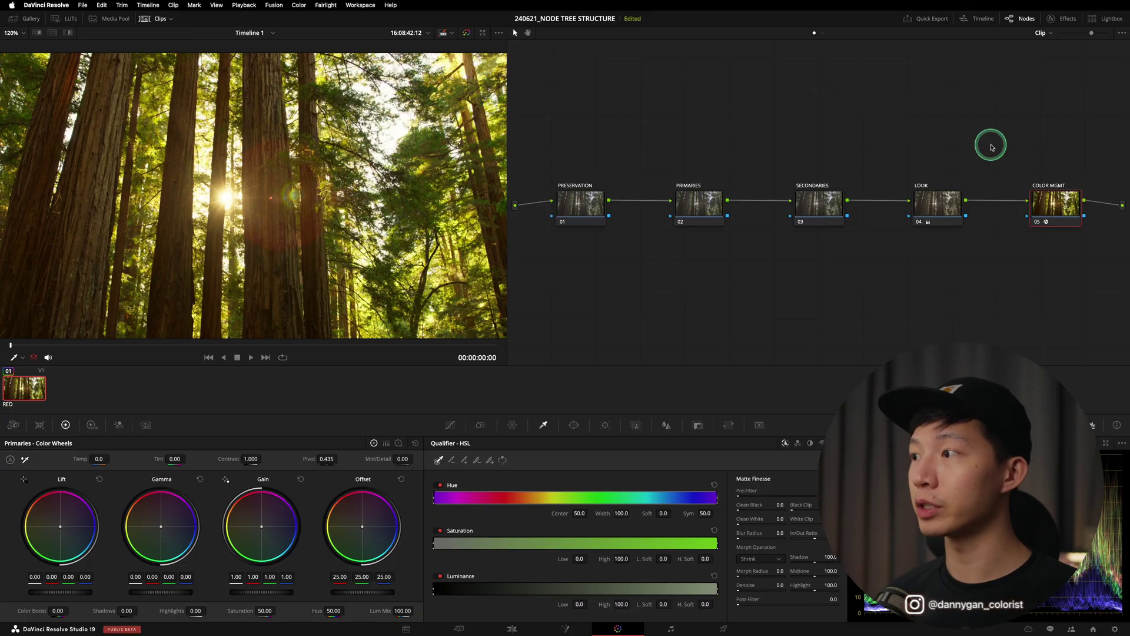
Step: Paste two new connected nodes, 06 and 07, below the main chain and select node 06 for naming
{"action": "left_click_drag", "start_coordinate": [988, 149], "coordinate": [535, 281]}
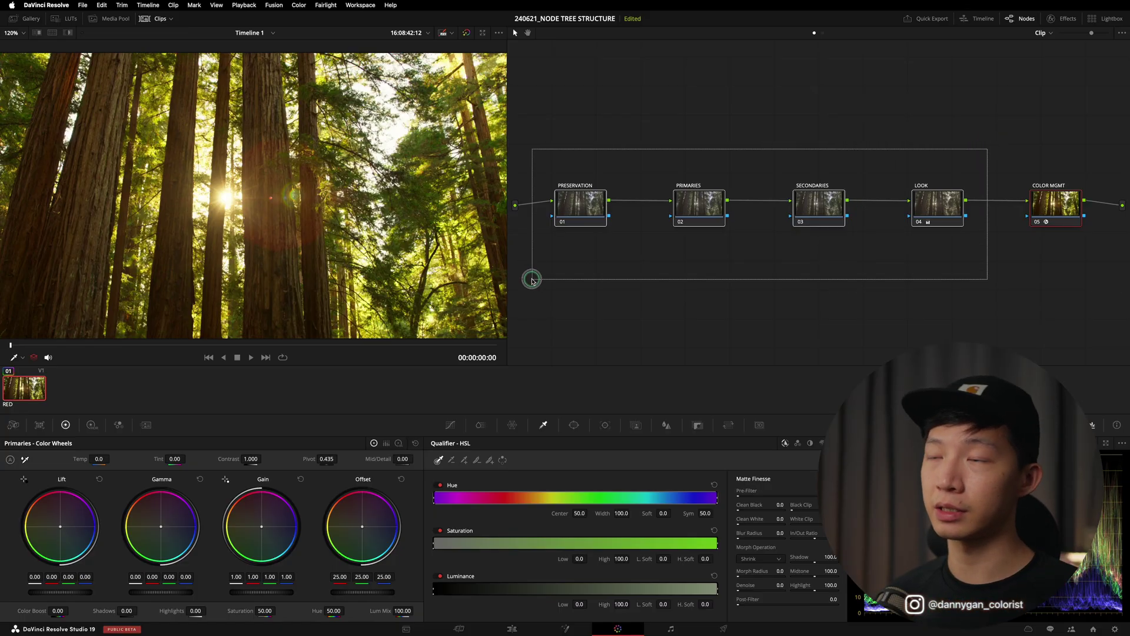
{"action": "left_click_drag", "start_coordinate": [536, 281], "coordinate": [532, 279]}
{"action": "left_click", "coordinate": [827, 259]}
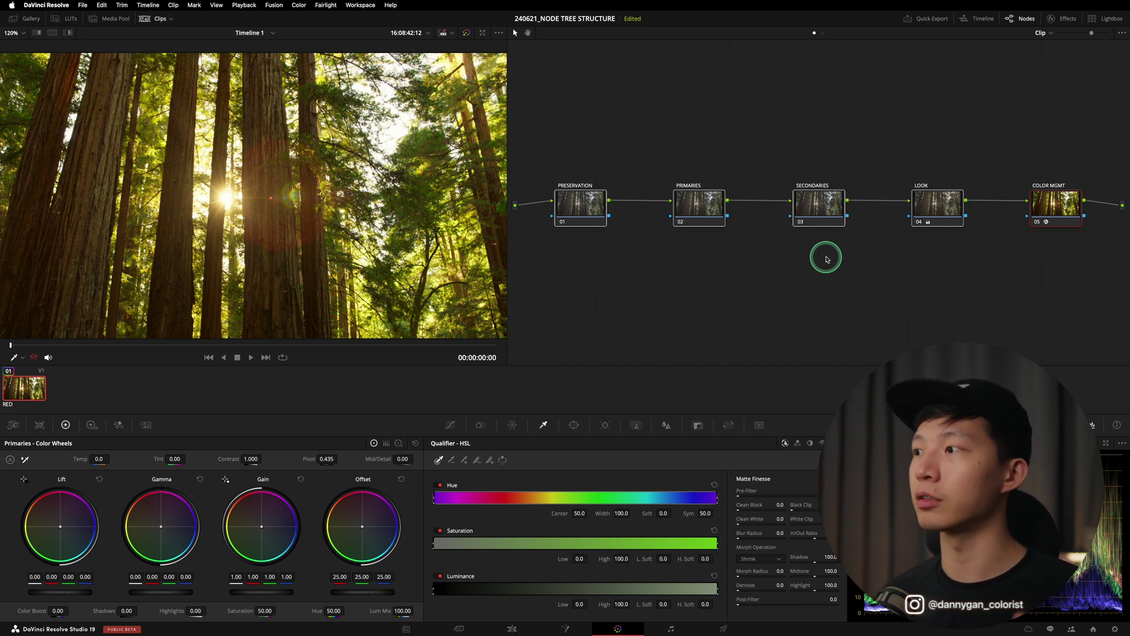
{"action": "left_click", "coordinate": [1026, 151]}
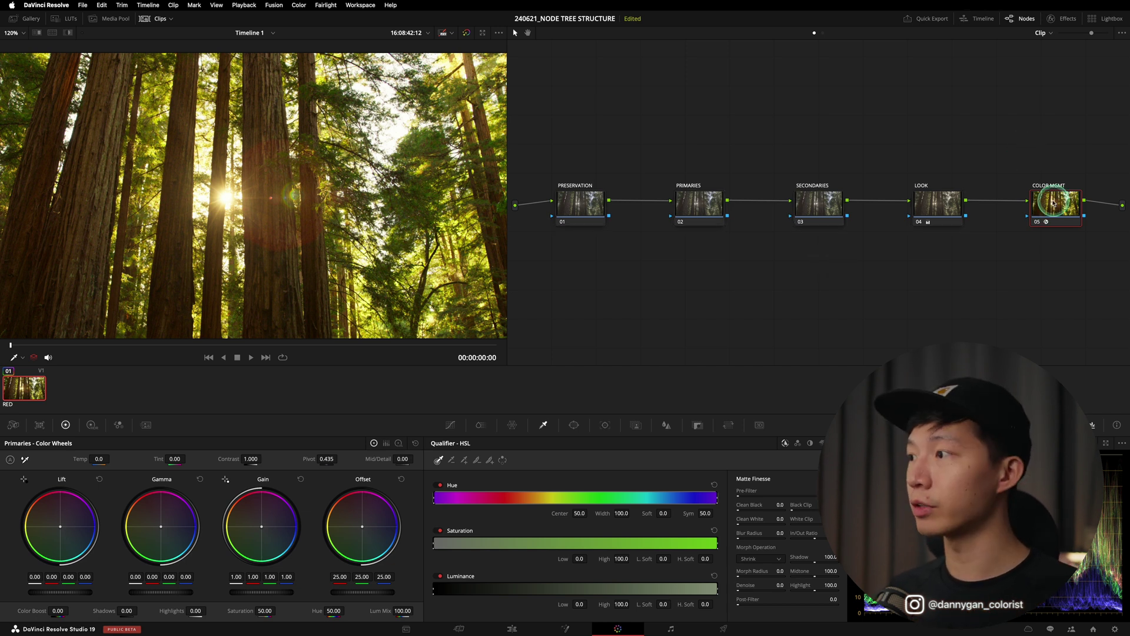
{"action": "key", "text": "ctrl+v"}
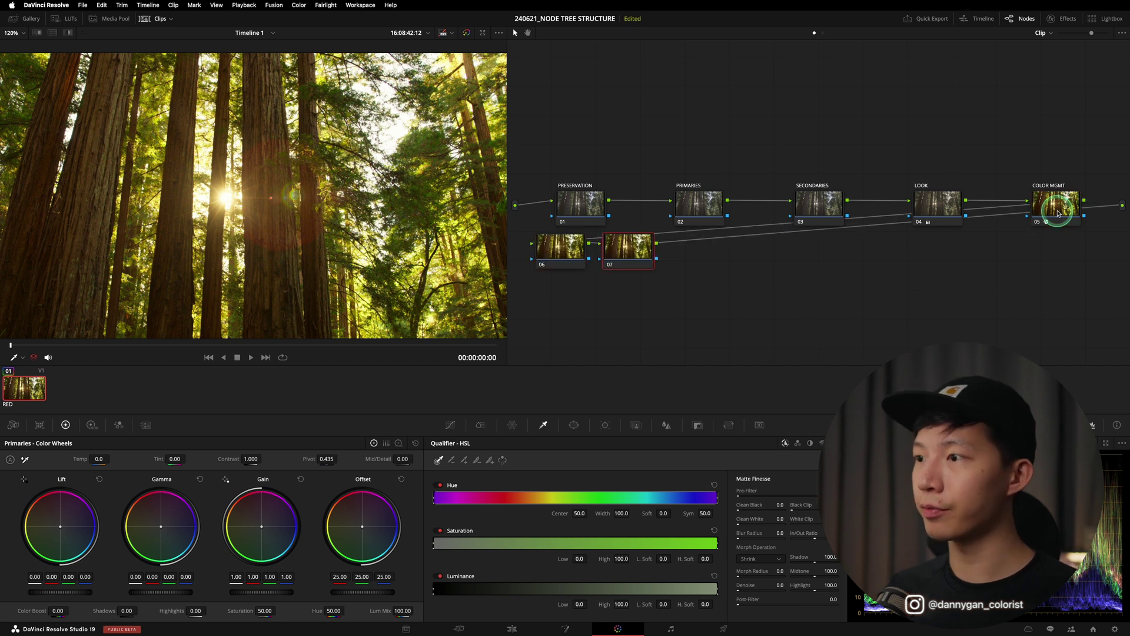
{"action": "left_click_drag", "start_coordinate": [548, 310], "coordinate": [646, 275]}
{"action": "left_click", "coordinate": [803, 288]}
{"action": "left_click", "coordinate": [582, 284]}
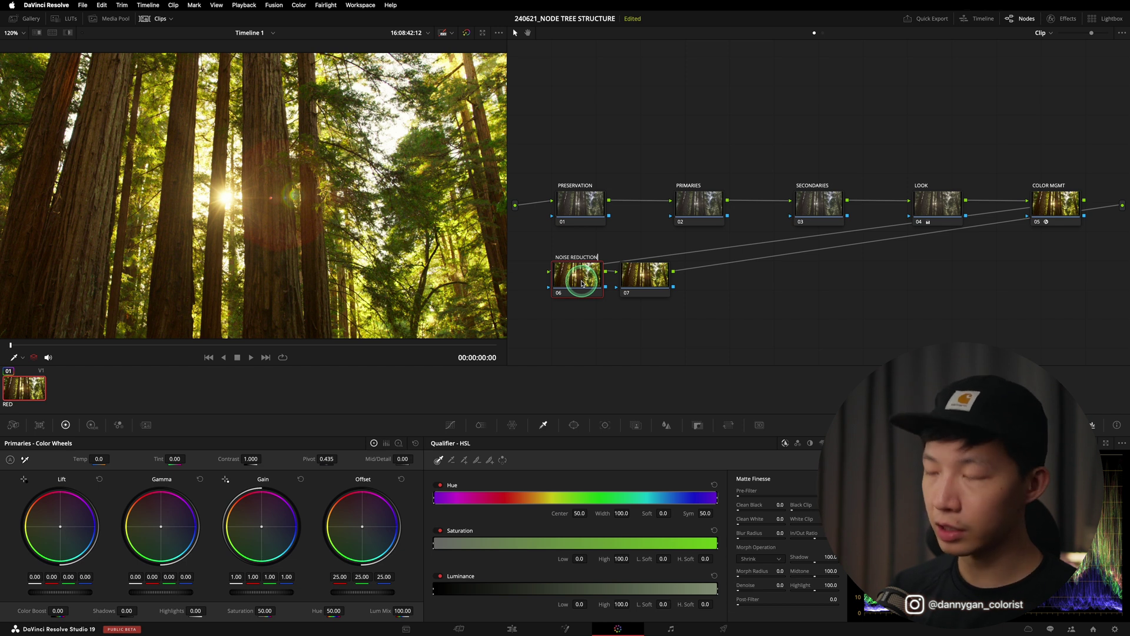
Step: Confirm the NOISE REDUCTION label and line all nodes up in one row with Cleanup Node Graph
{"action": "key", "text": "Return"}
{"action": "right_click", "coordinate": [734, 312]}
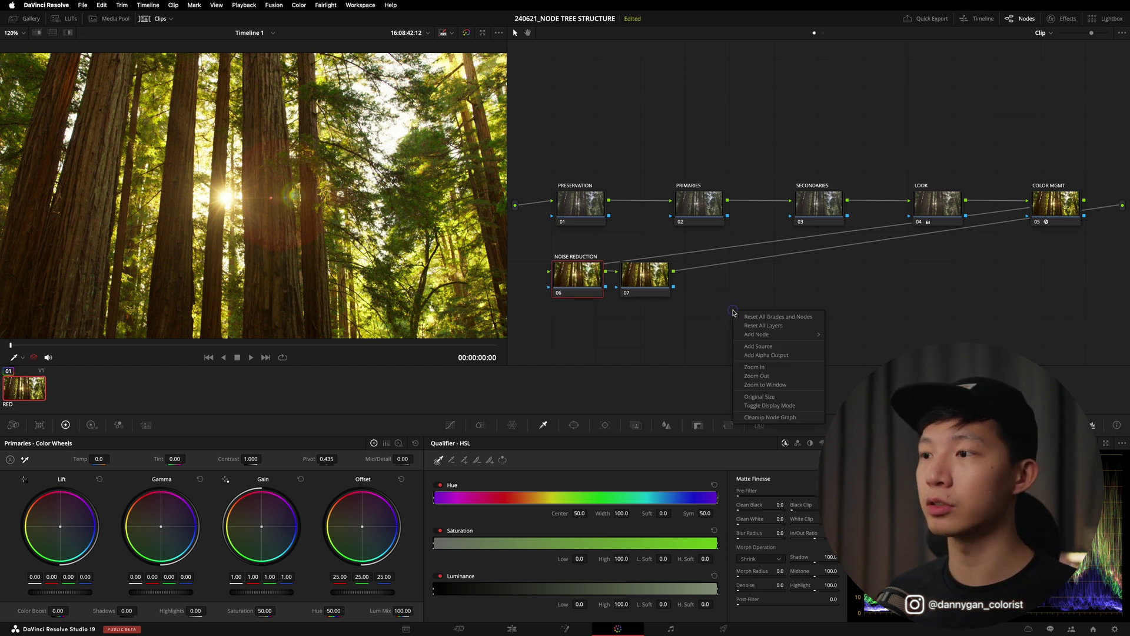
{"action": "left_click", "coordinate": [766, 415]}
Step: Label node 07 FX and bring up the Effects library
{"action": "left_click", "coordinate": [966, 223]}
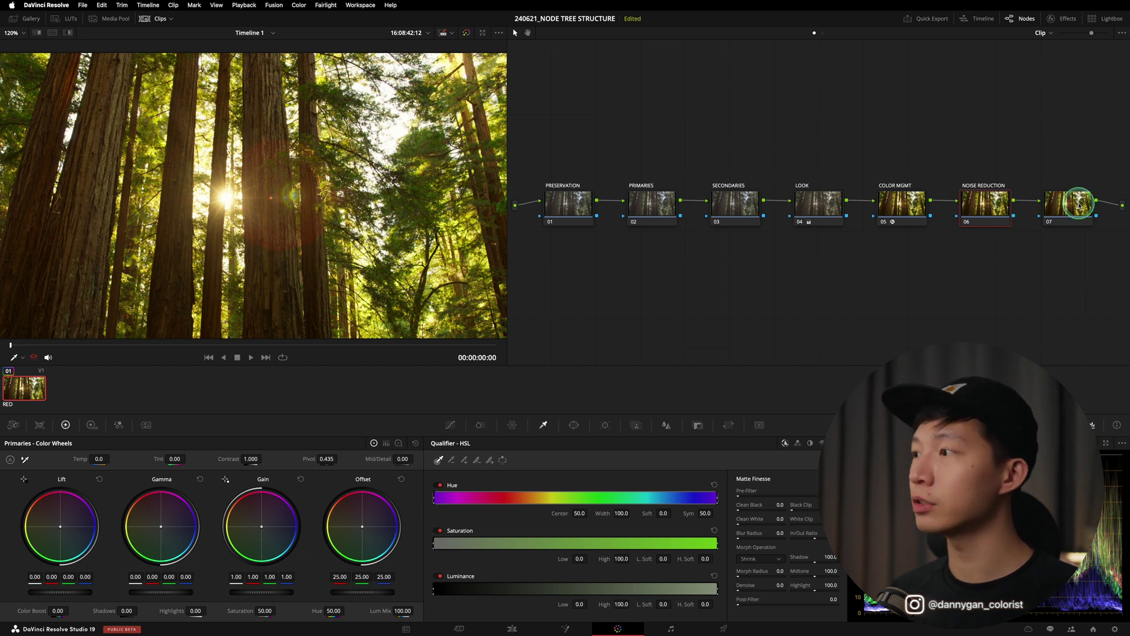
{"action": "left_click", "coordinate": [1080, 204]}
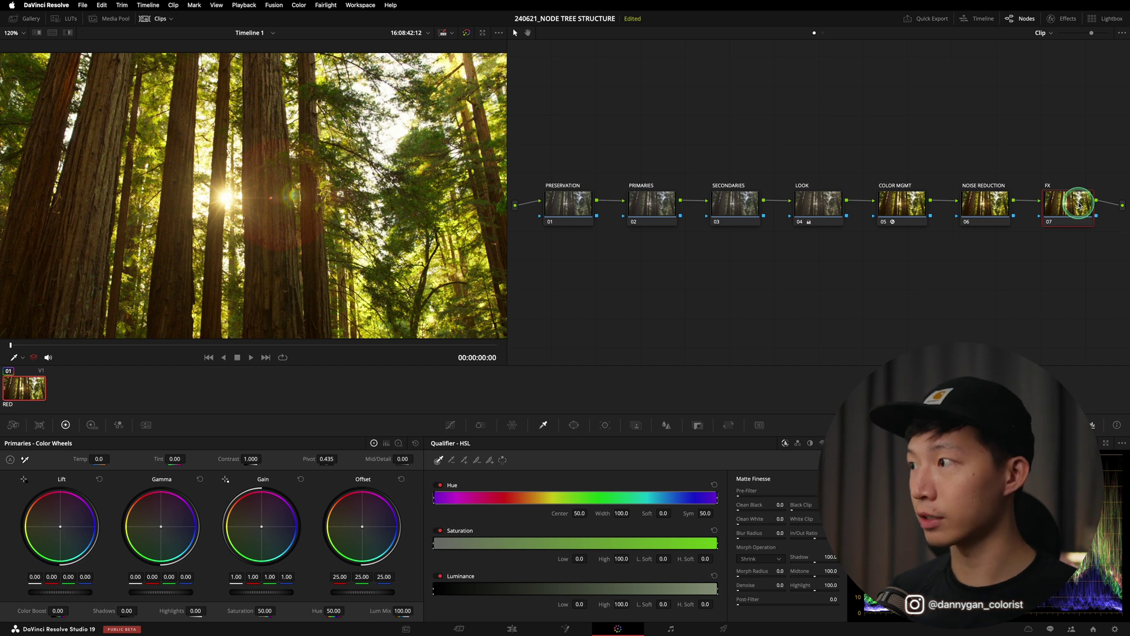
{"action": "left_click", "coordinate": [1066, 203]}
{"action": "left_click", "coordinate": [1068, 23]}
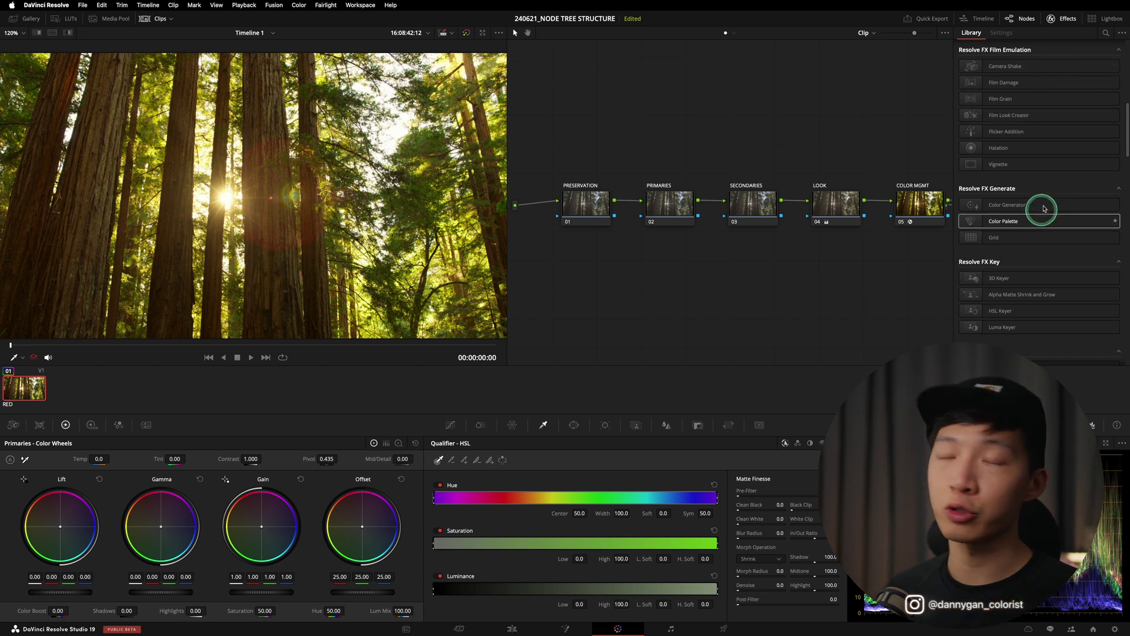
Step: Hide the Effects library to show all seven nodes, PRESERVATION through FX, across the graph
{"action": "left_click", "coordinate": [1065, 18]}
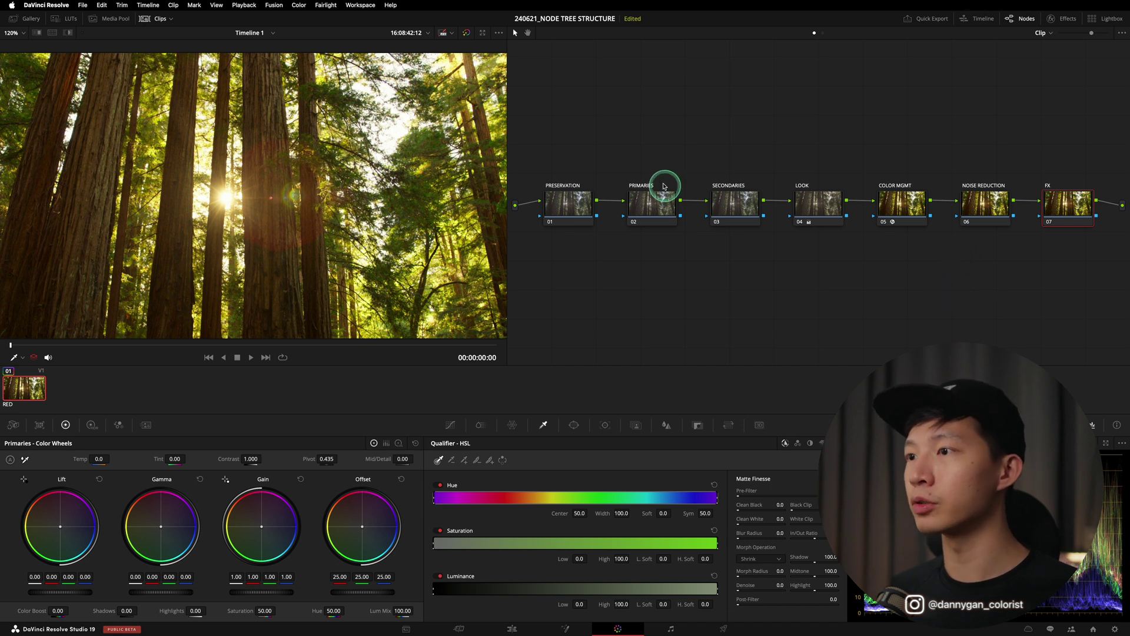
{"action": "left_click_drag", "start_coordinate": [530, 151], "coordinate": [1105, 271]}
{"action": "left_click", "coordinate": [576, 205]}
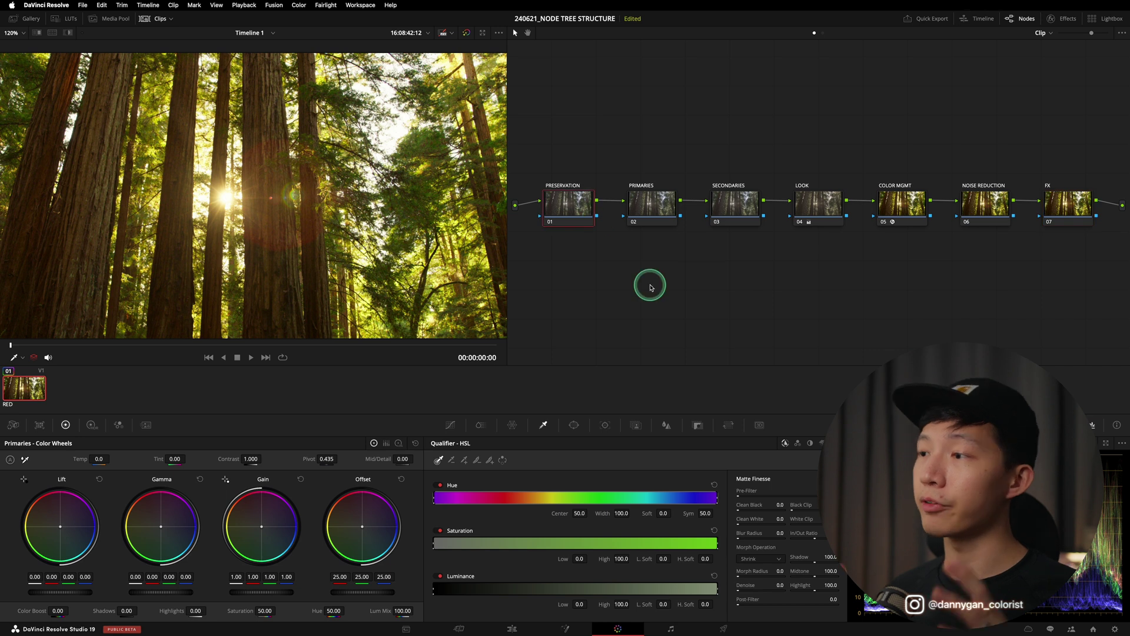